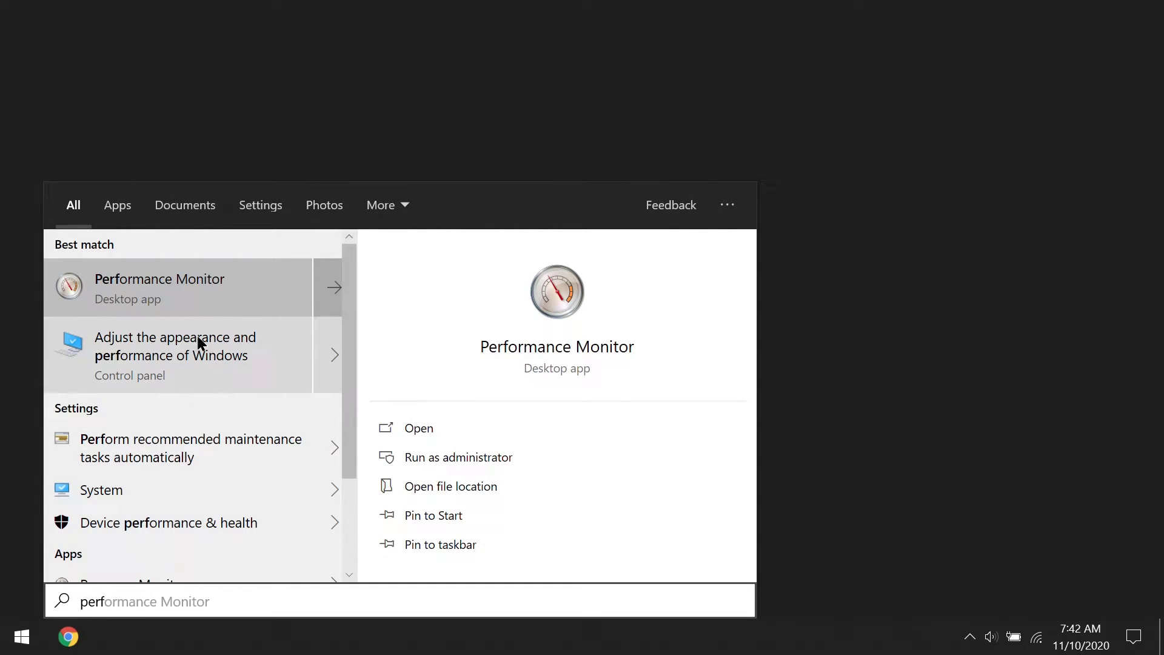
# Open the virtual memory settings from the Windows appearance and performance options
pyautogui.click(199, 343)
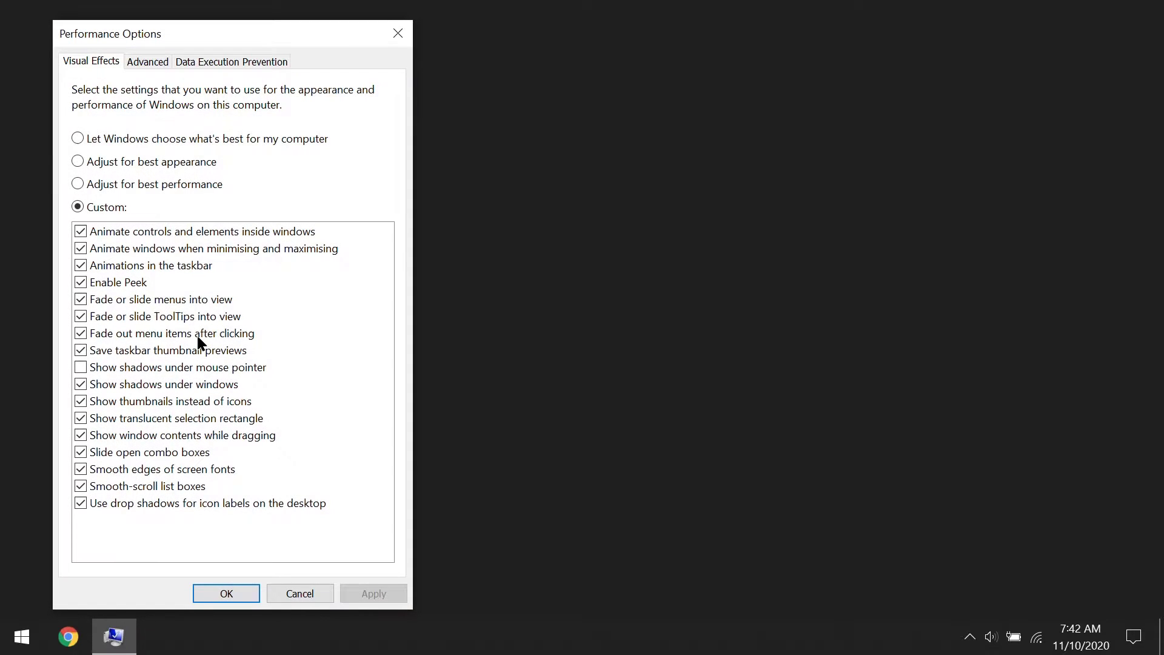
pyautogui.click(149, 63)
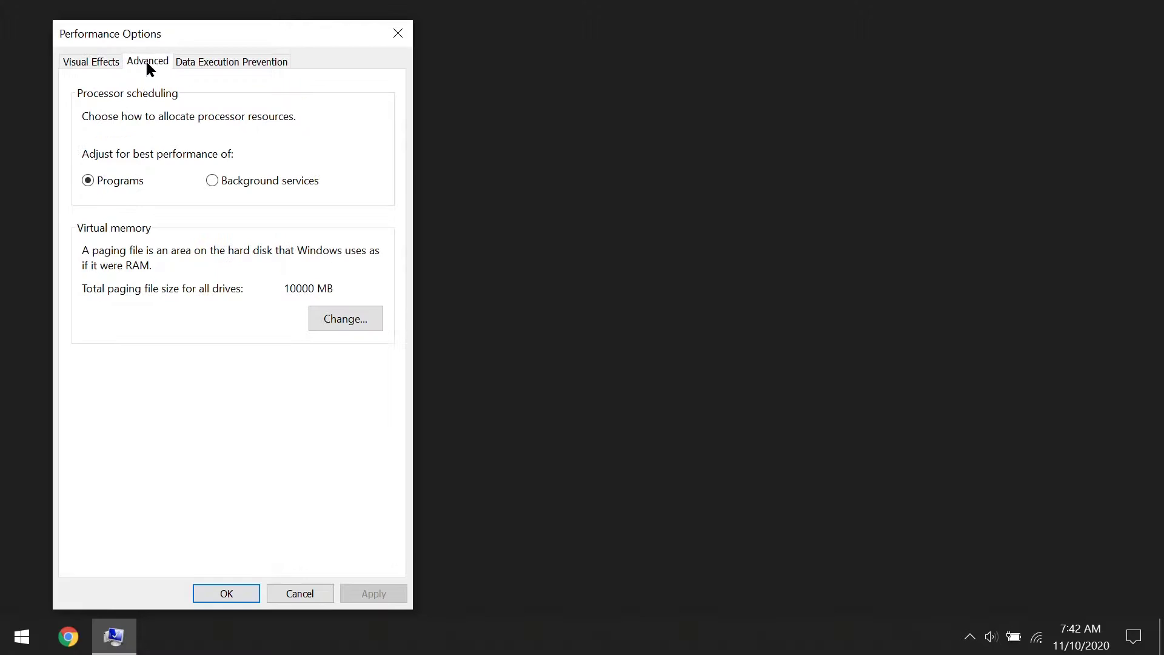
pyautogui.click(345, 319)
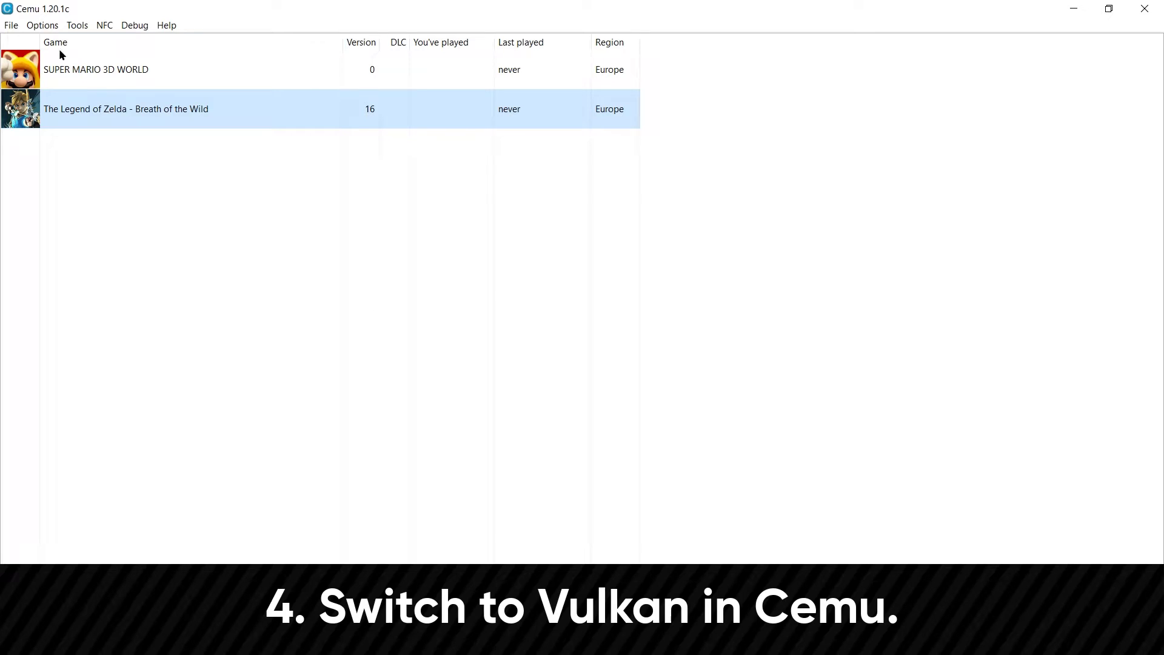
# Switch to Cemu and set its graphics API to Vulkan (experimental) in the general settings
pyautogui.click(44, 25)
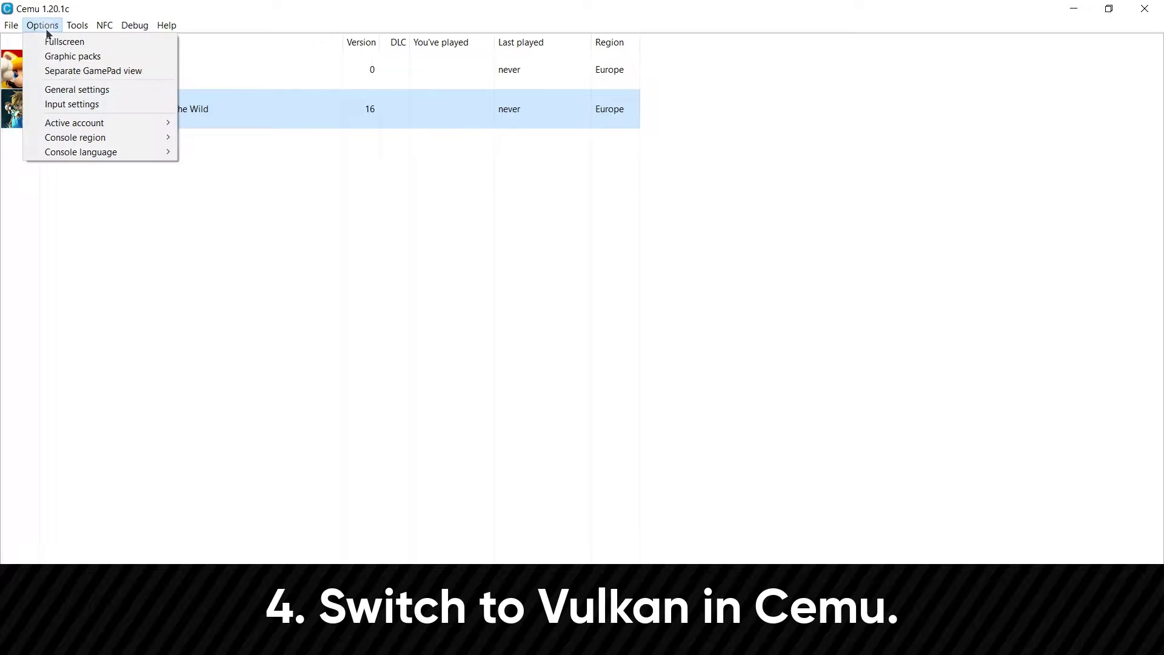
pyautogui.click(78, 91)
pyautogui.click(416, 183)
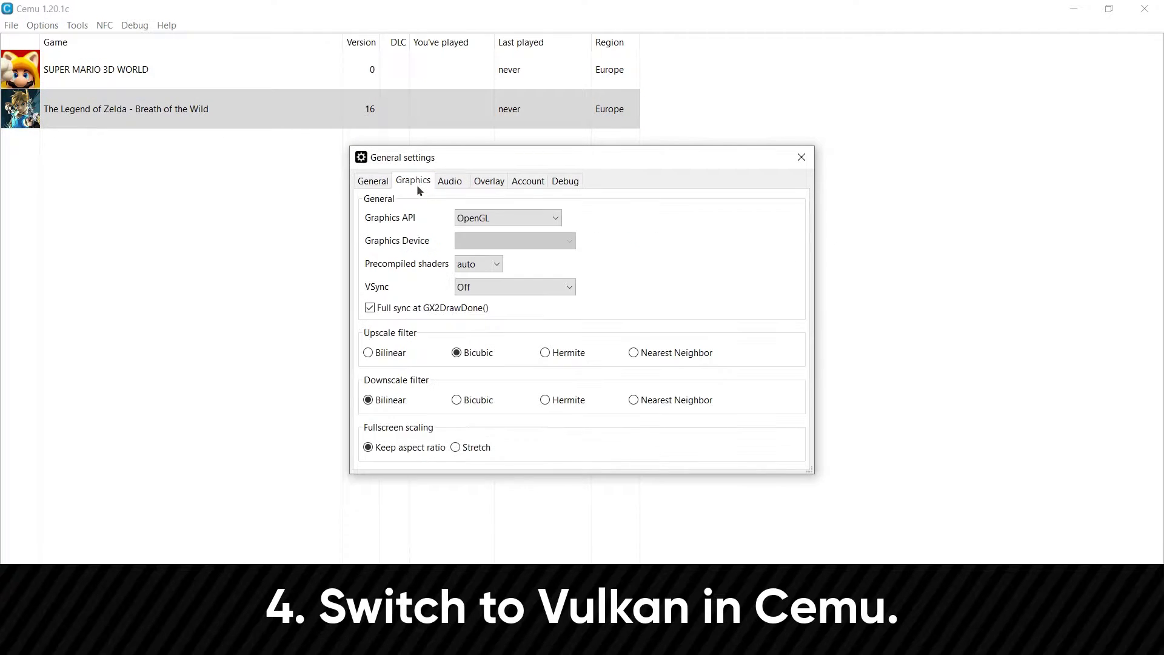
pyautogui.click(476, 218)
pyautogui.click(487, 247)
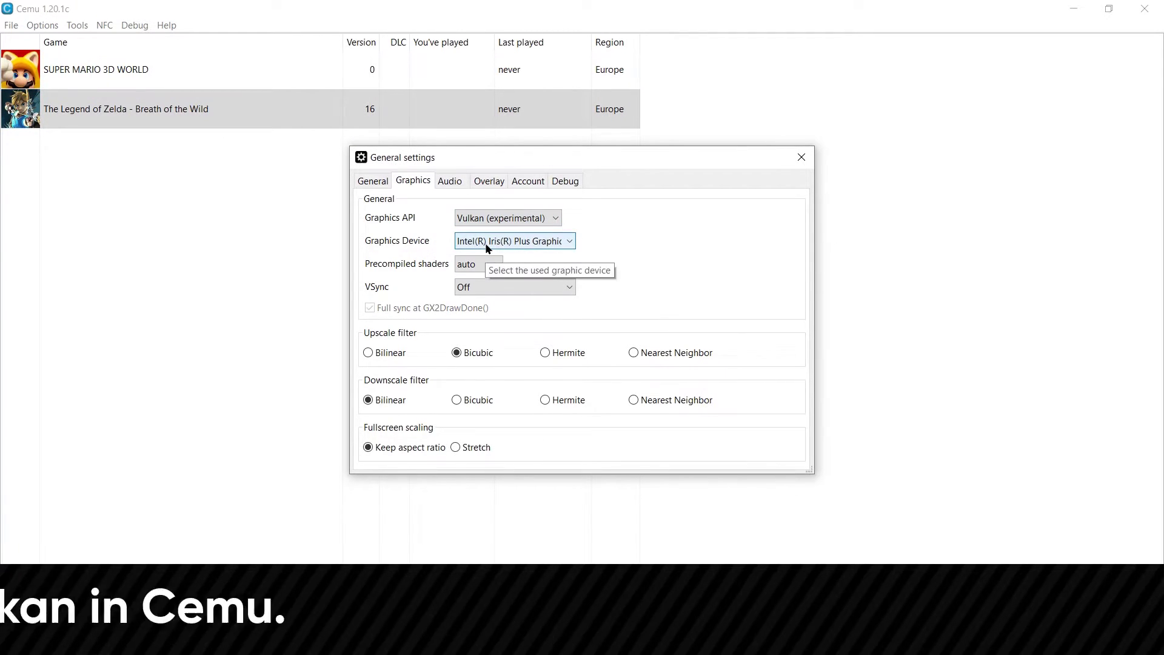
pyautogui.click(465, 182)
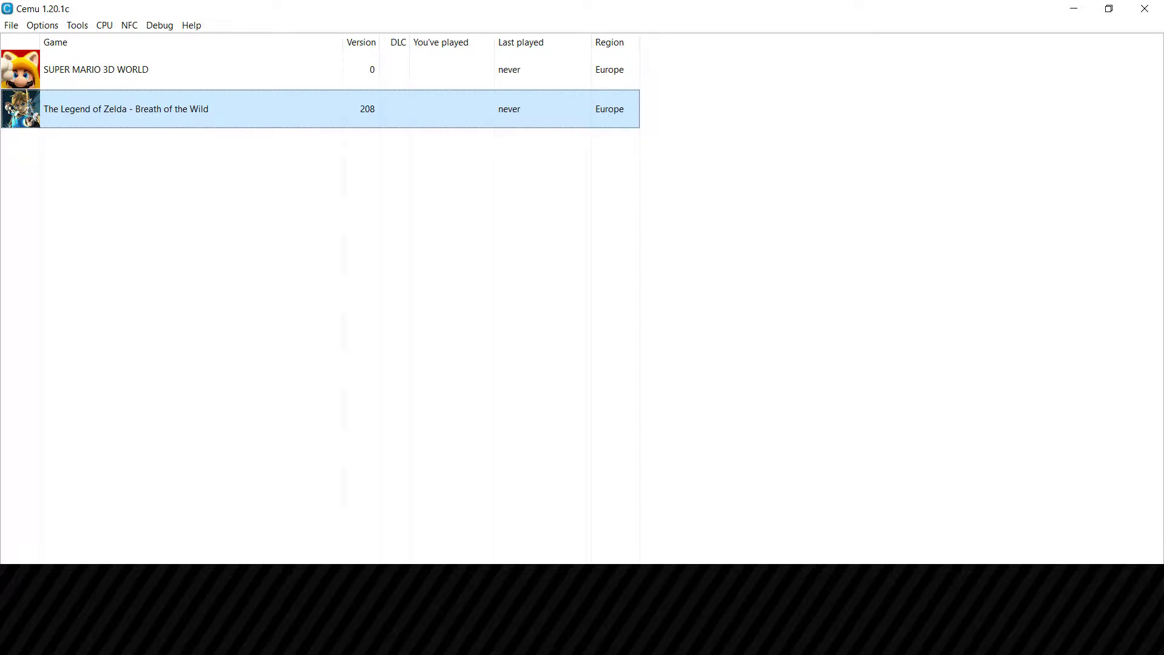
# Disable the LZCNT, MOVBE and AVX CPU extensions in the debug options
pyautogui.click(160, 25)
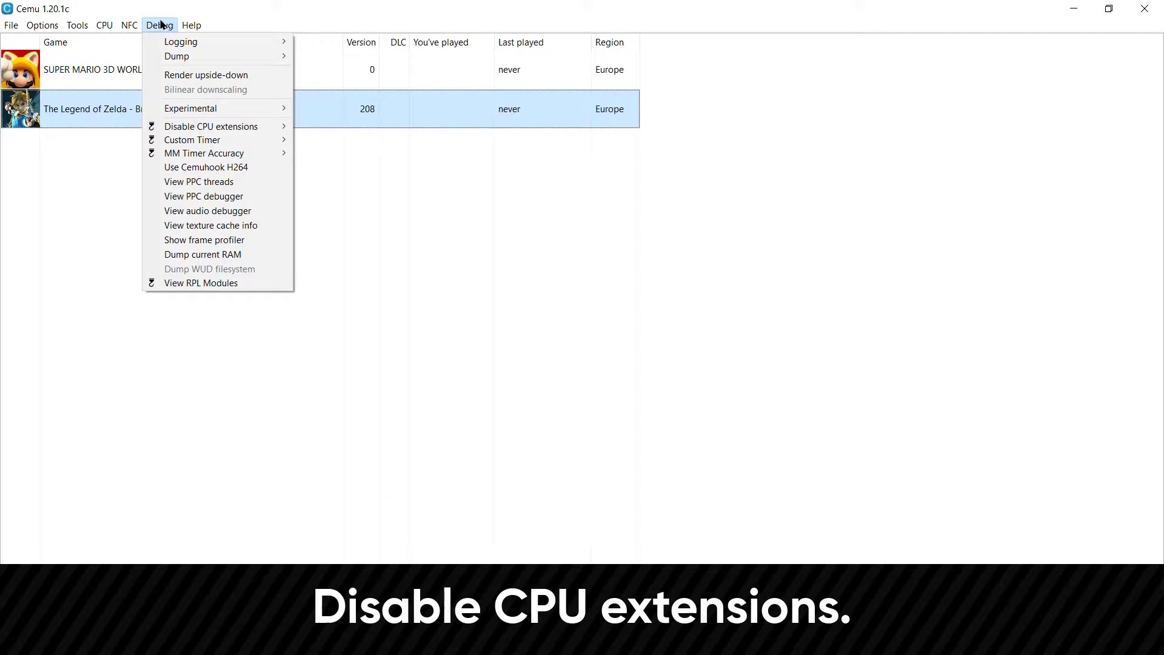
pyautogui.moveTo(242, 126)
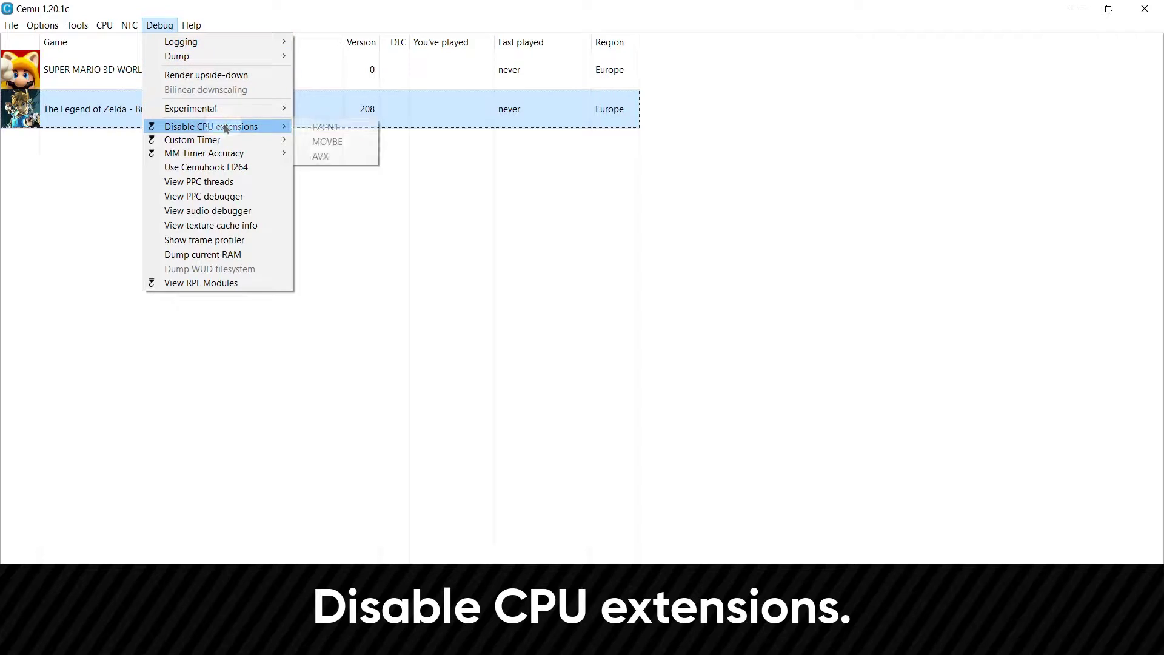
pyautogui.click(308, 128)
pyautogui.click(161, 25)
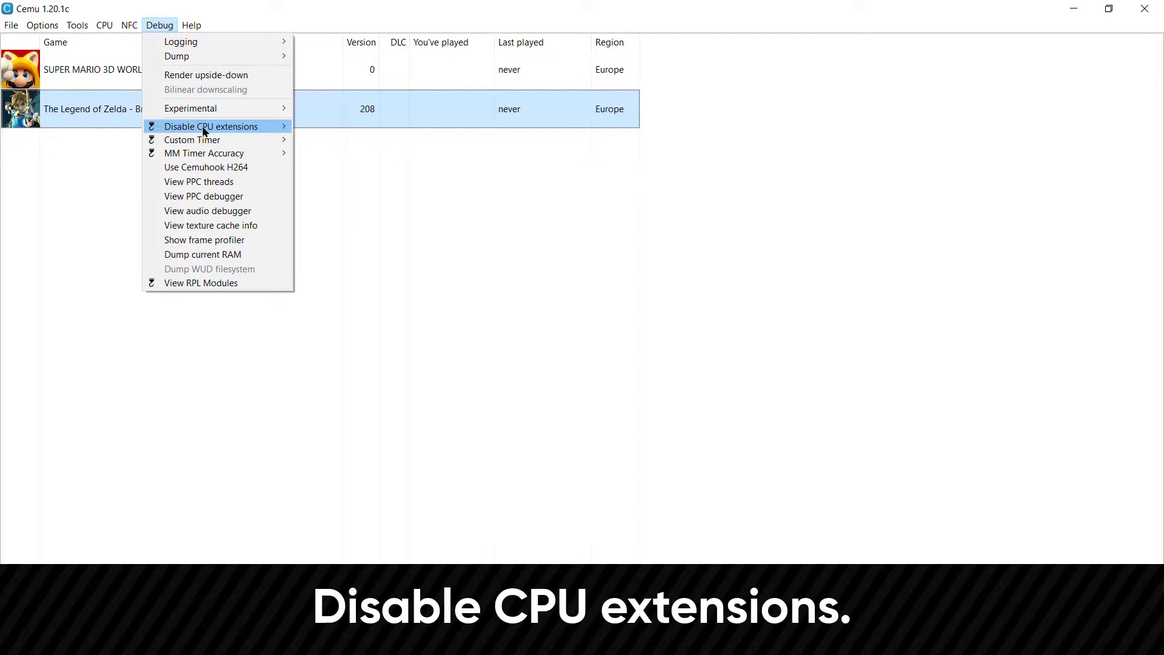
pyautogui.moveTo(205, 129)
pyautogui.click(307, 142)
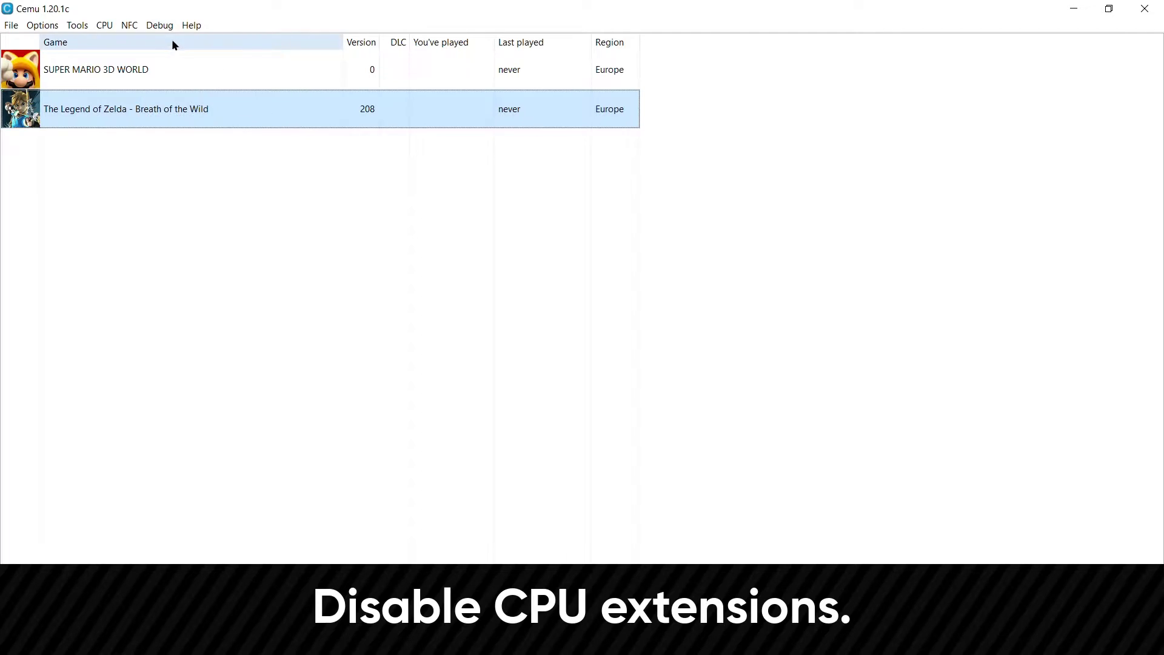
pyautogui.click(161, 25)
pyautogui.moveTo(206, 126)
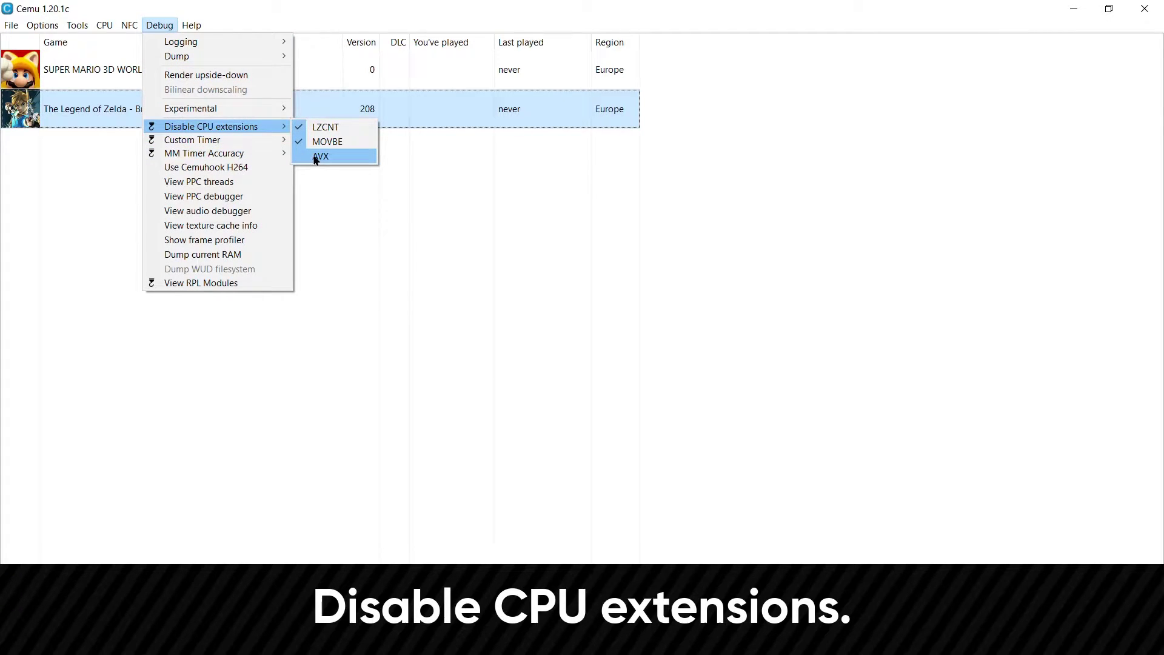
pyautogui.click(315, 157)
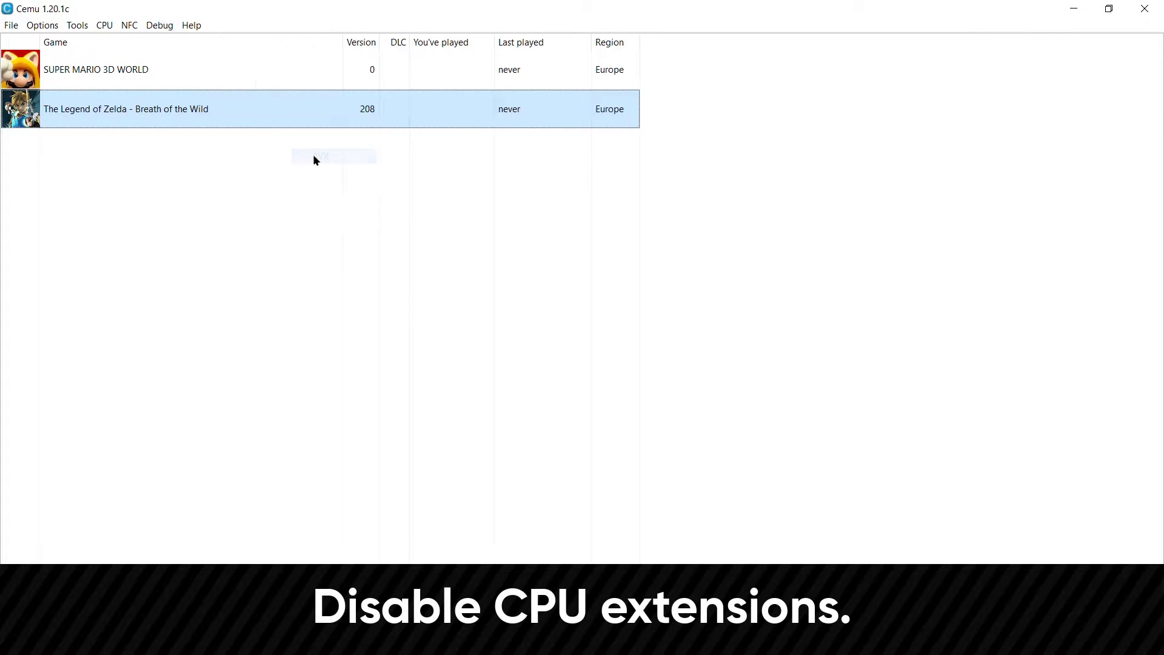
# Set the custom timer to RDTSC and the MM timer accuracy to 1ms
pyautogui.click(159, 27)
pyautogui.moveTo(226, 144)
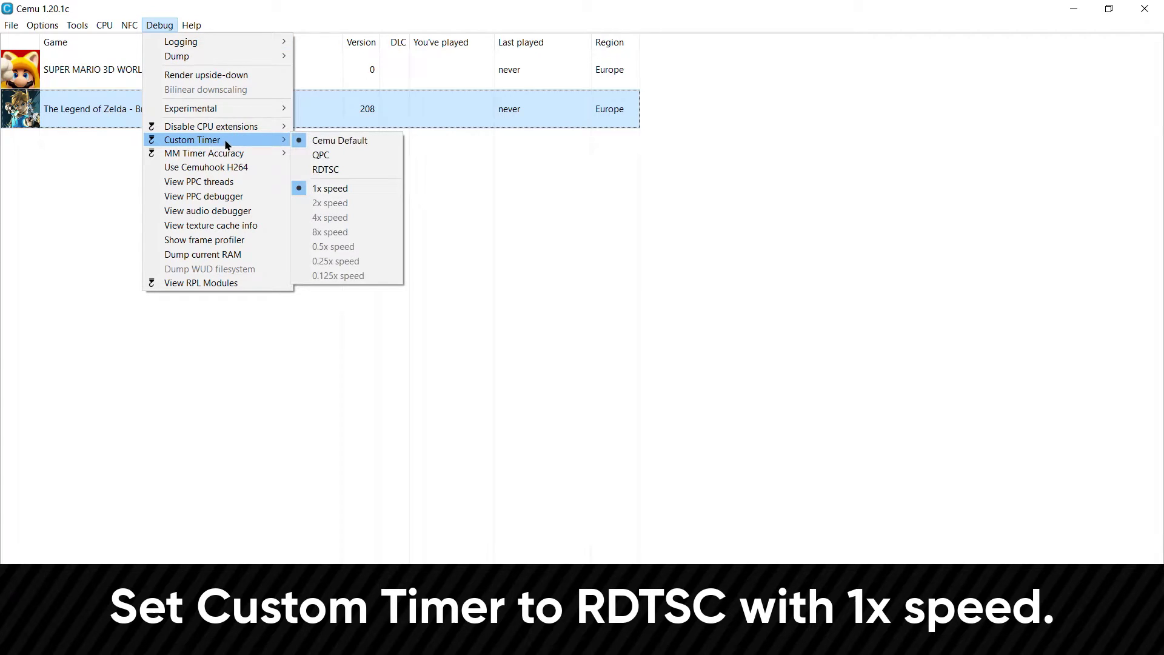
pyautogui.click(306, 170)
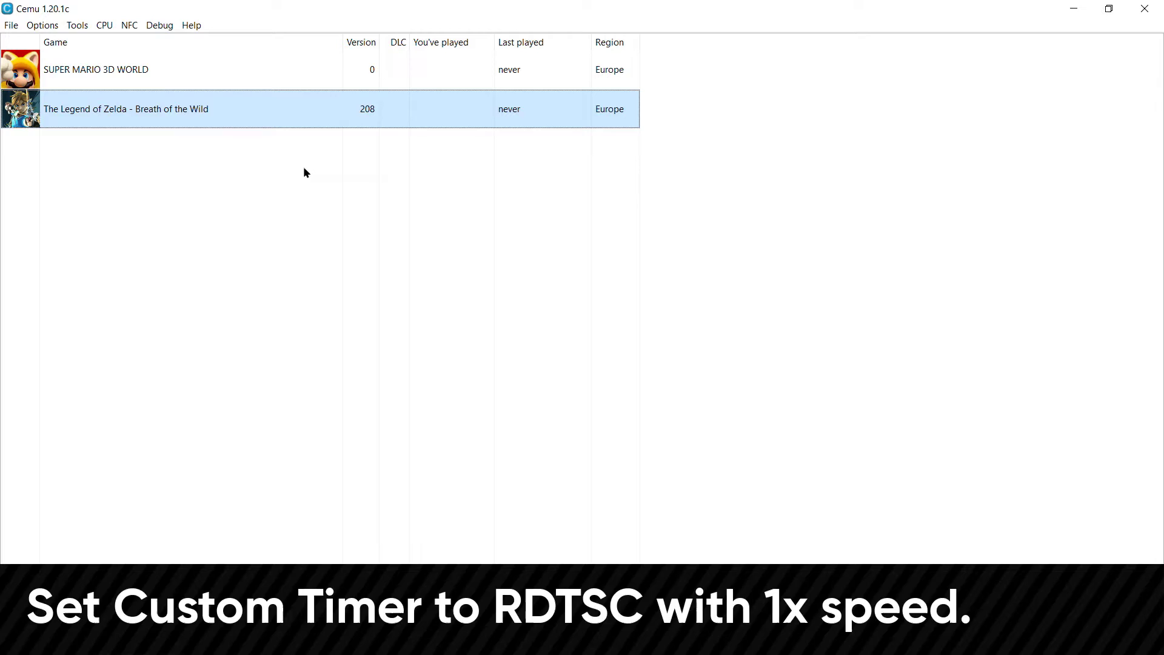
pyautogui.click(159, 25)
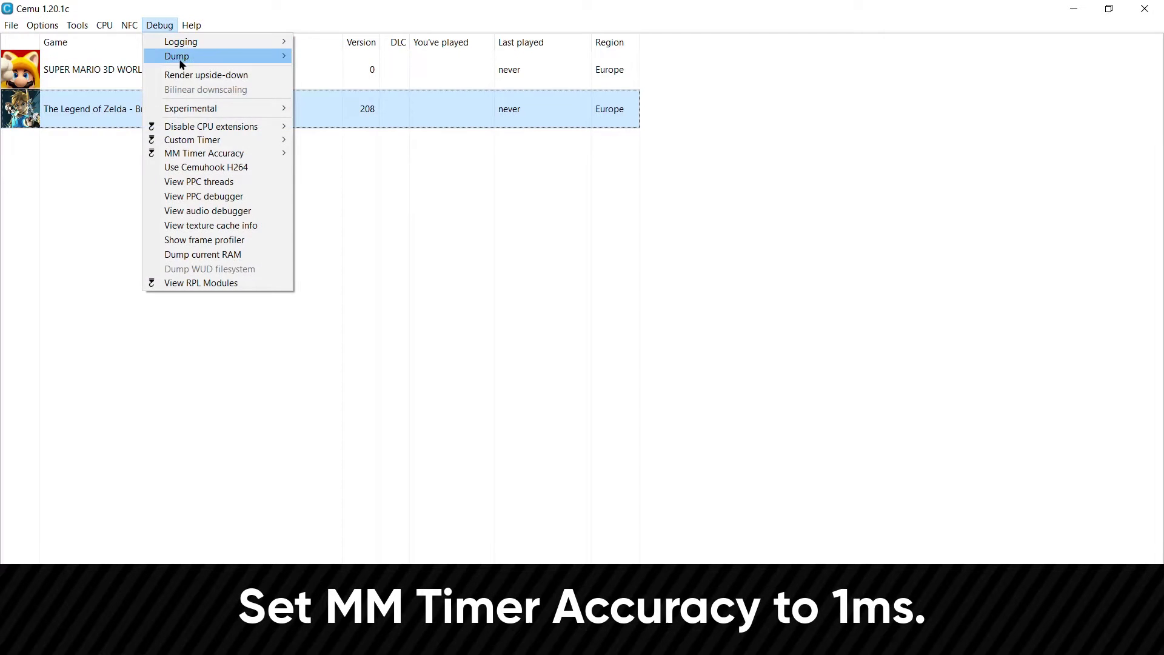
pyautogui.moveTo(244, 159)
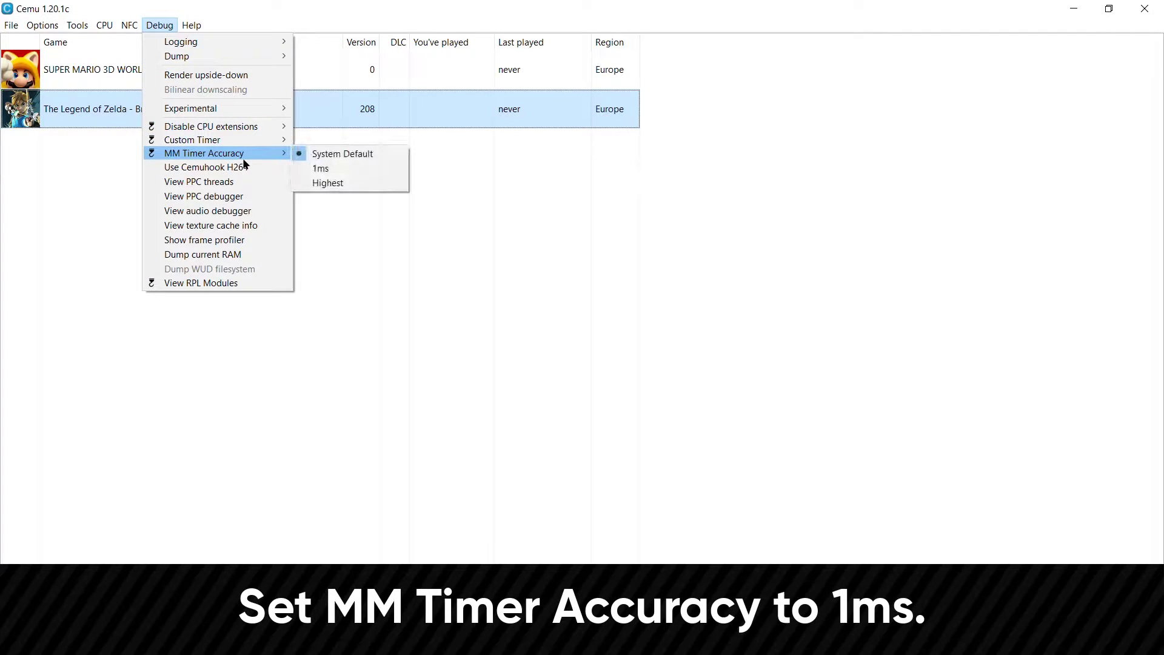
pyautogui.click(318, 172)
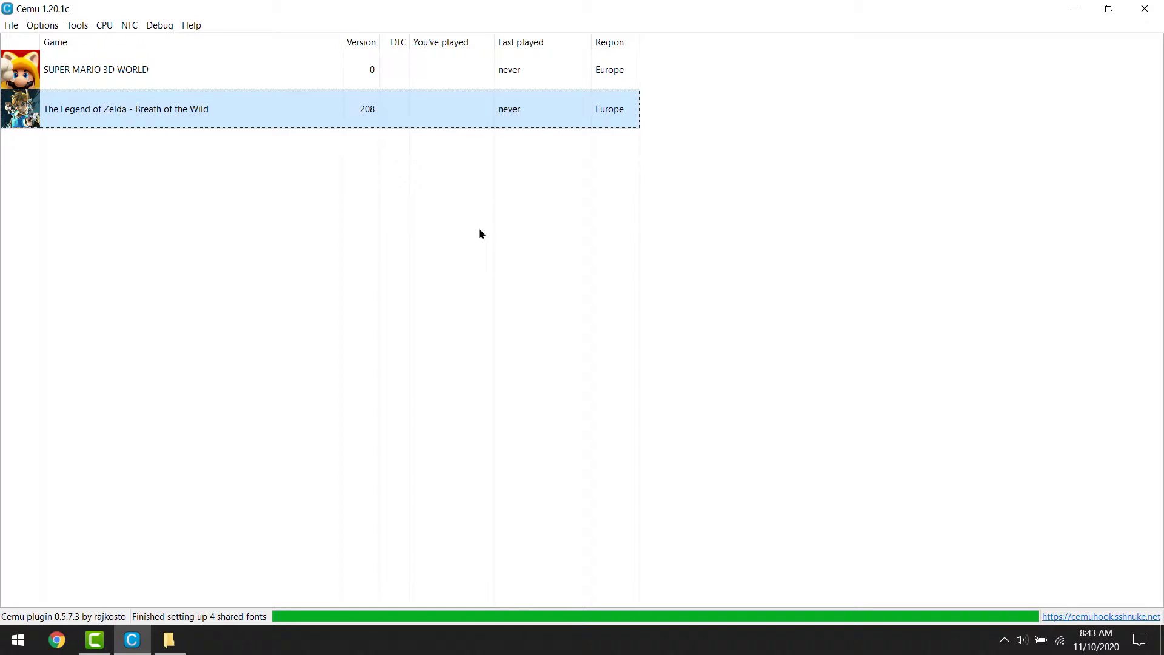
# Set the CPU mode to Triplecore-Recompiler in the game profile of The Legend of Zelda - Breath of the Wild
pyautogui.rightClick(298, 119)
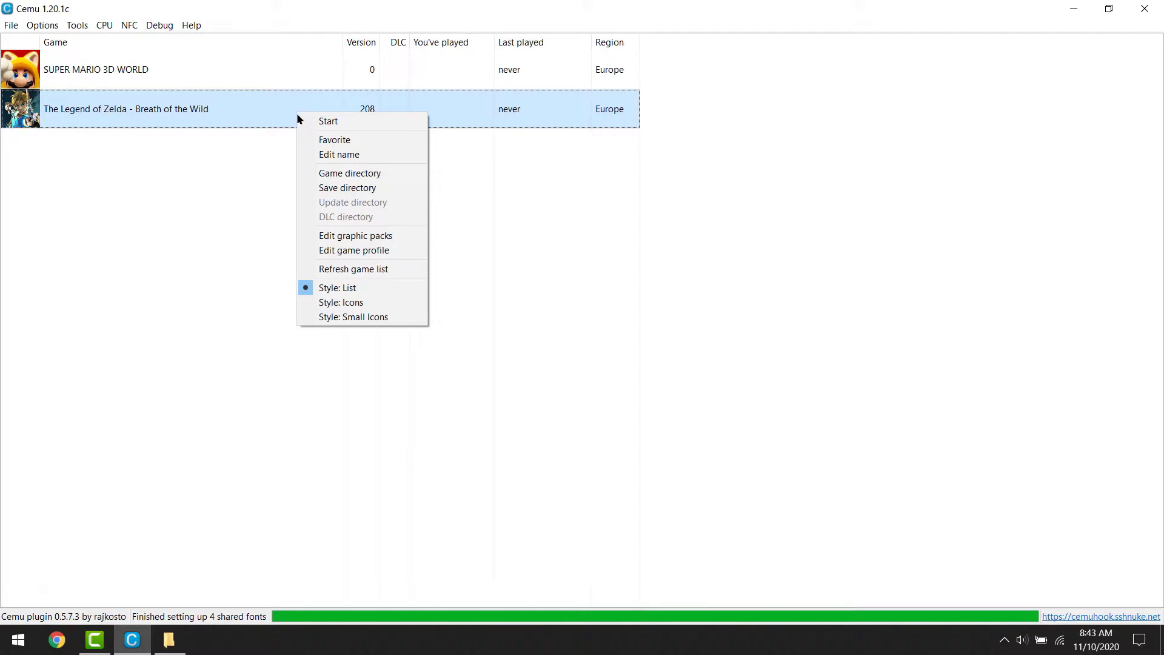
pyautogui.click(367, 251)
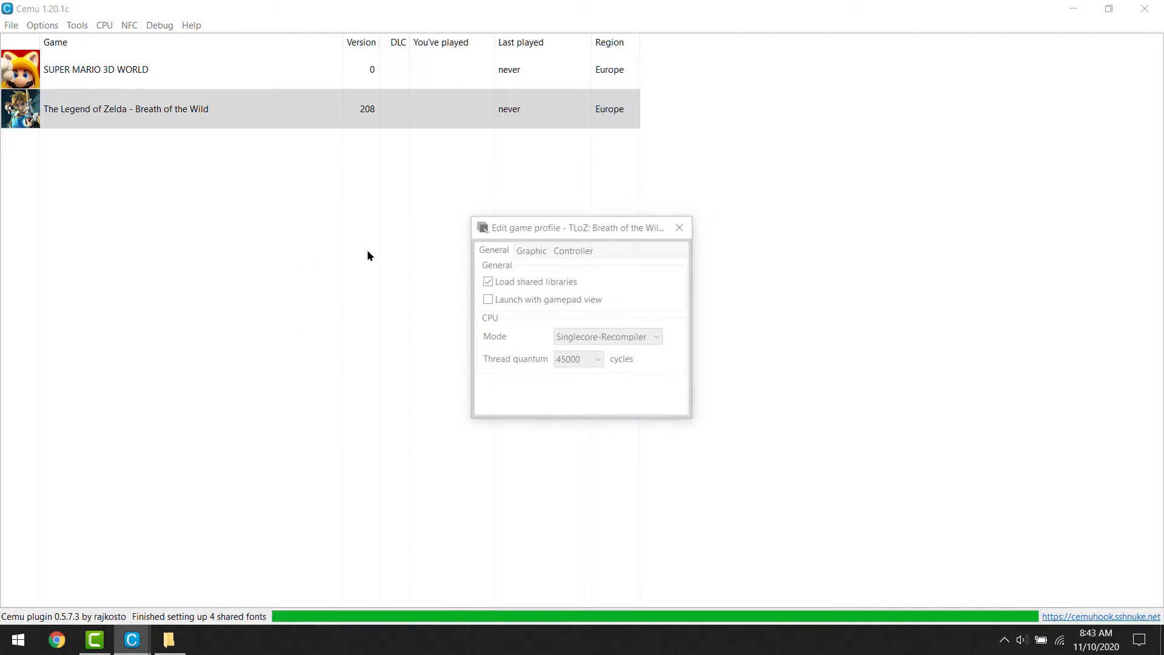
pyautogui.click(649, 341)
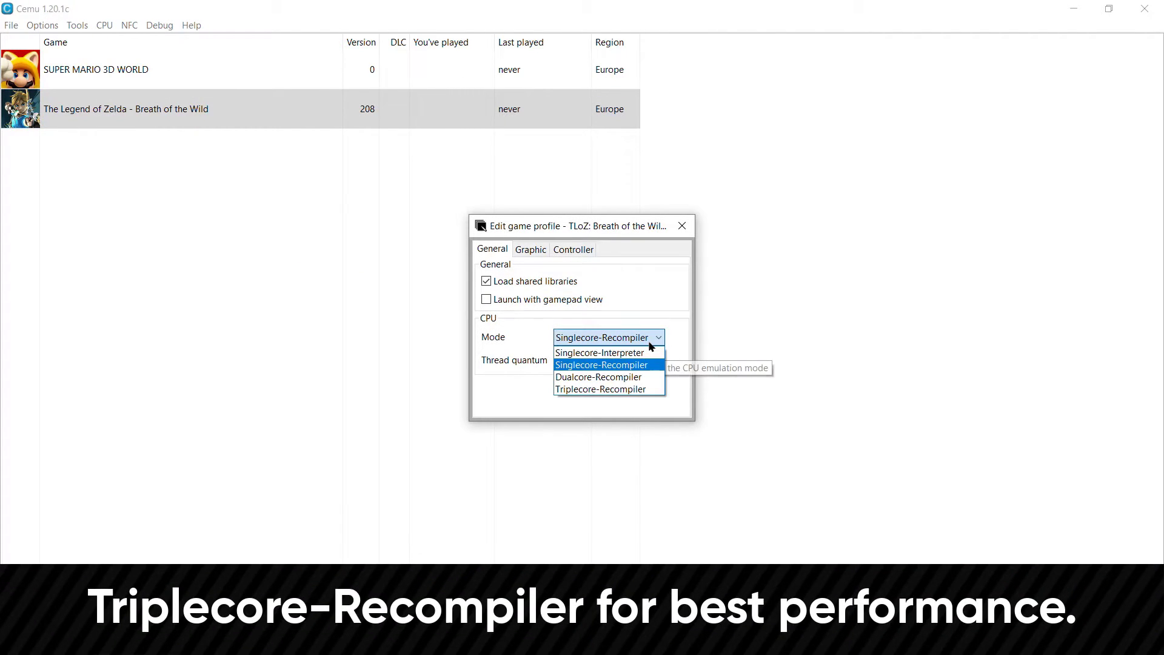
pyautogui.click(654, 390)
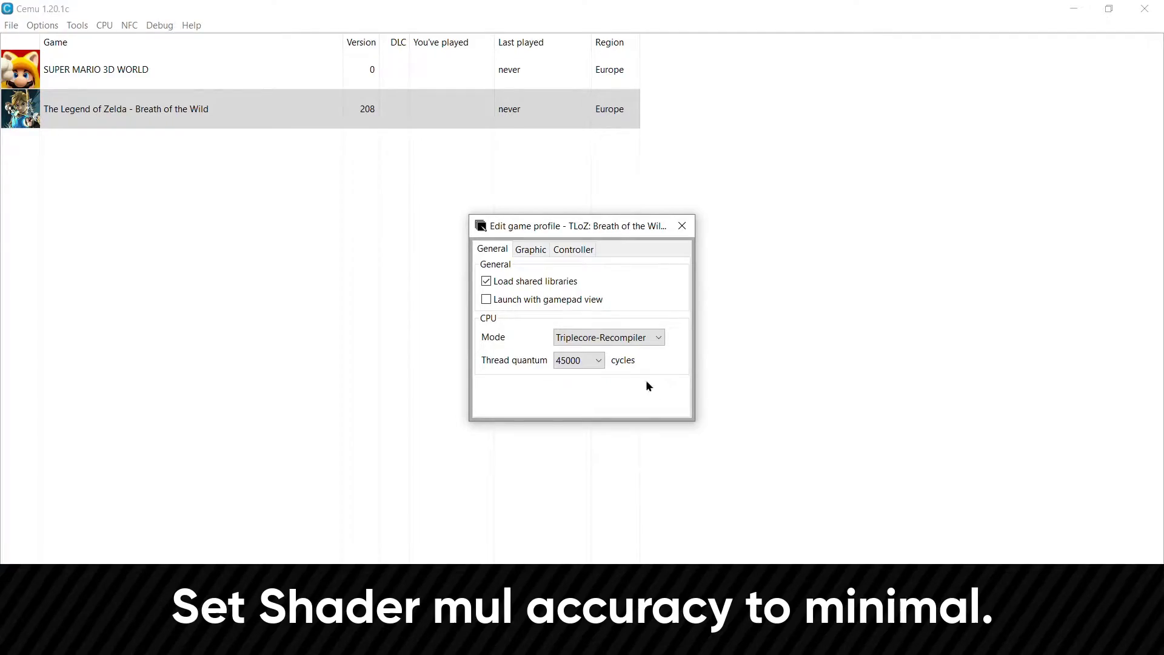
# Set the game profile's shader mul accuracy to minimal and close the profile
pyautogui.click(531, 249)
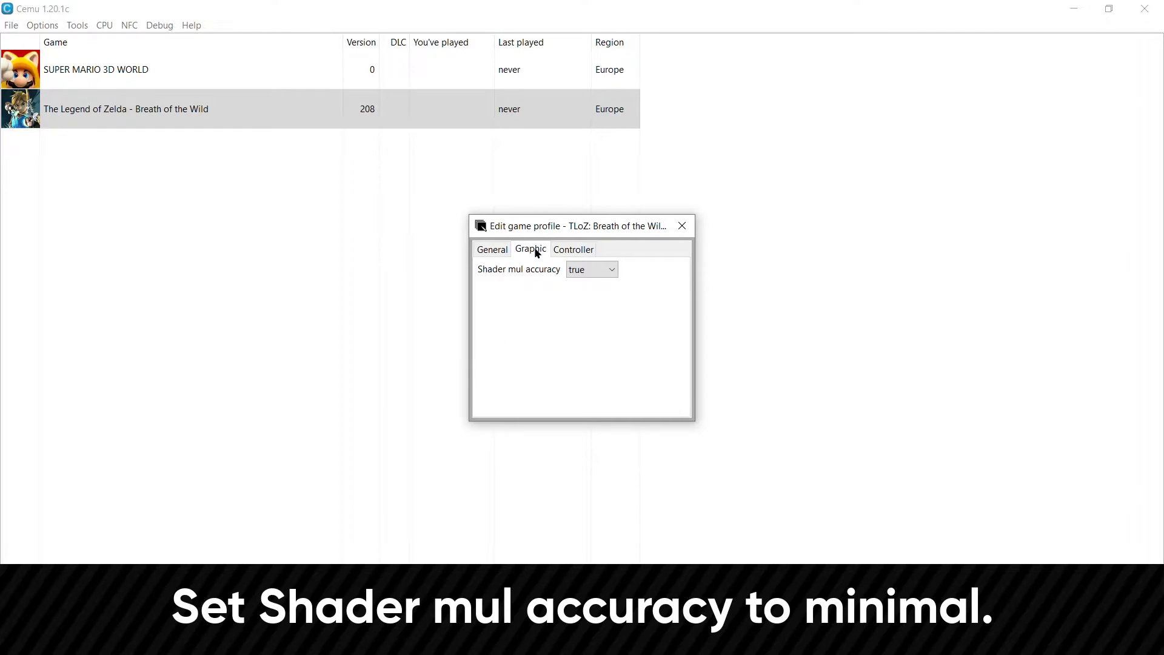
pyautogui.click(585, 273)
pyautogui.click(682, 226)
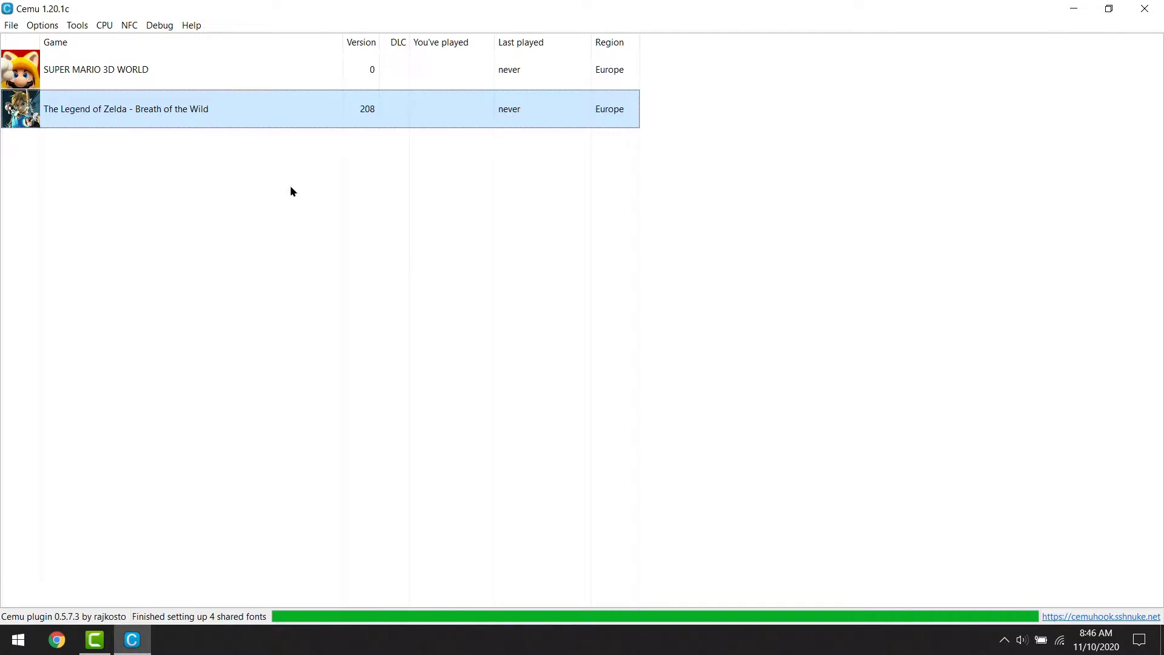
# Check for the latest community graphic packs for Breath of the Wild and display the Resolution pack's settings
pyautogui.rightClick(253, 97)
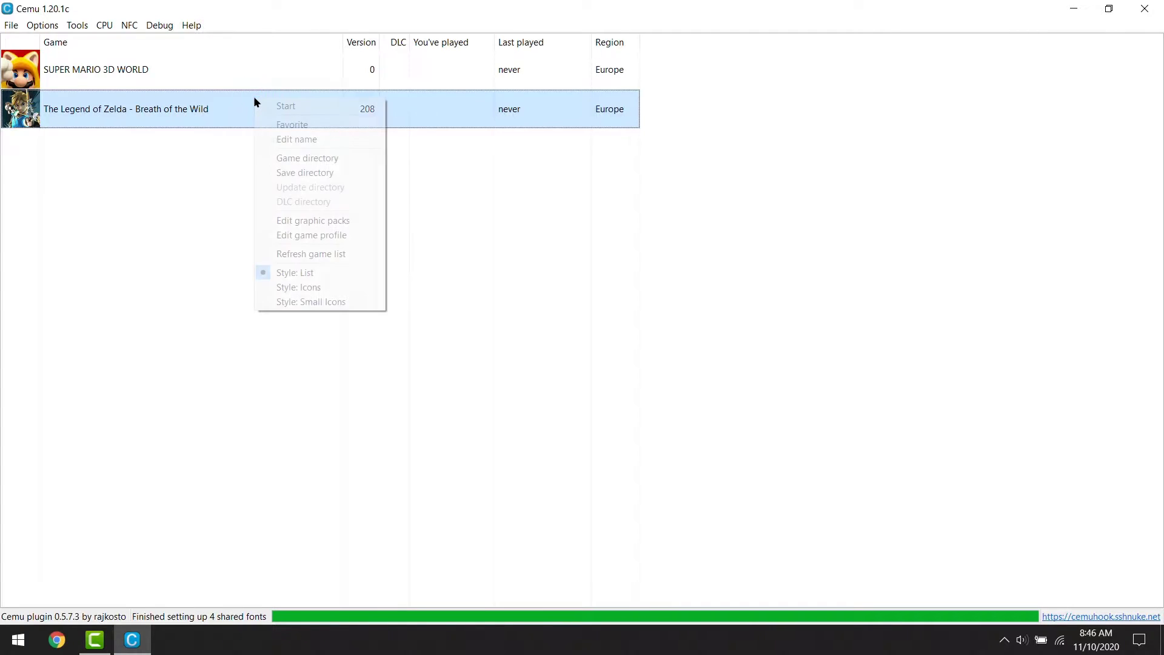
pyautogui.click(321, 221)
pyautogui.click(471, 443)
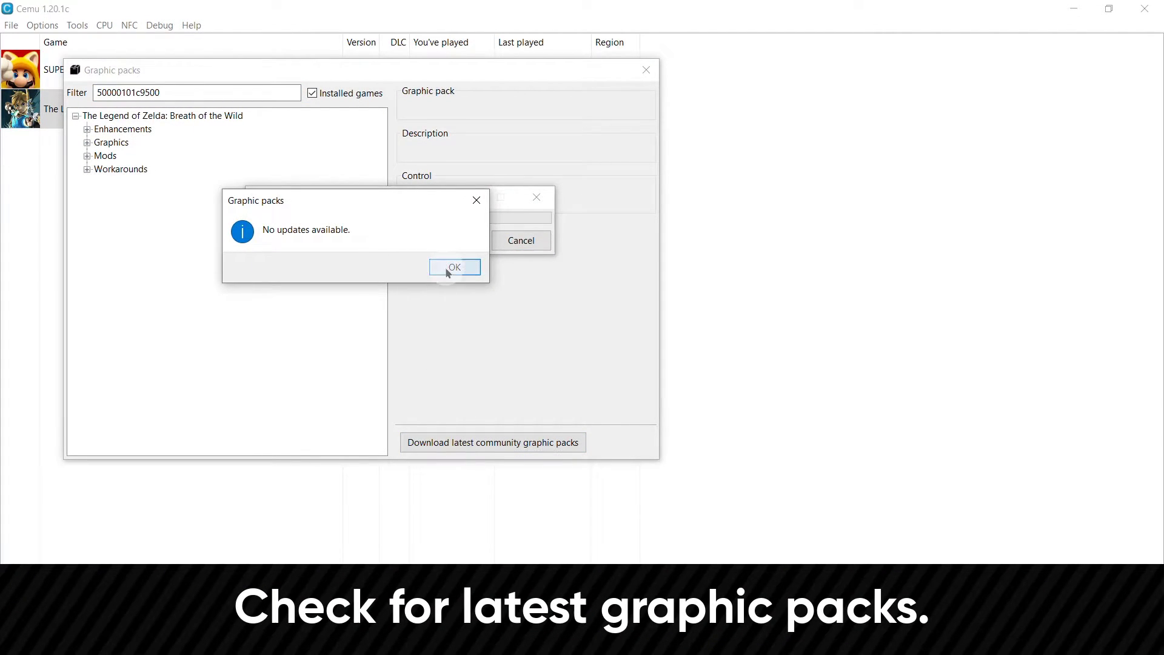
pyautogui.click(454, 267)
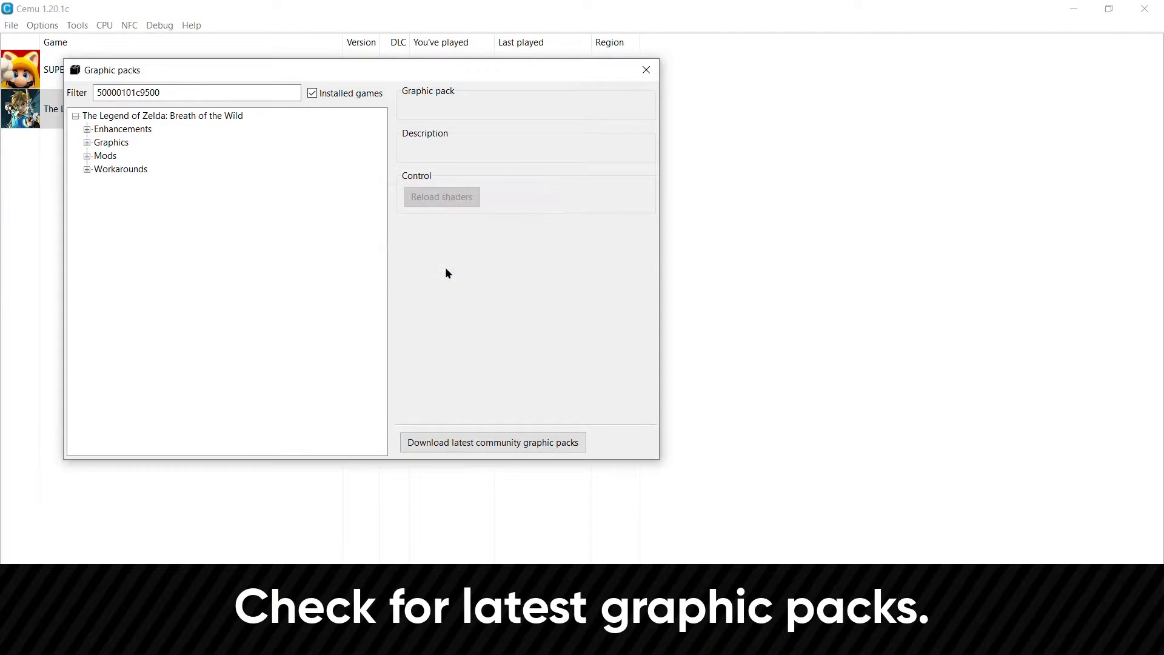
pyautogui.click(86, 142)
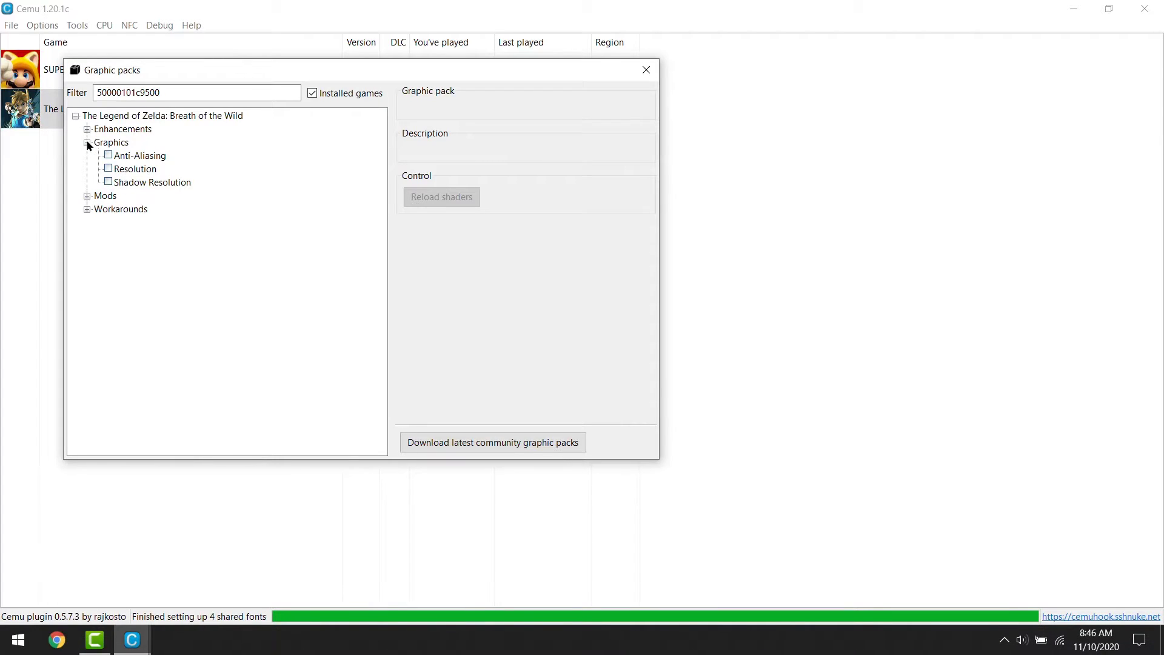
pyautogui.click(134, 171)
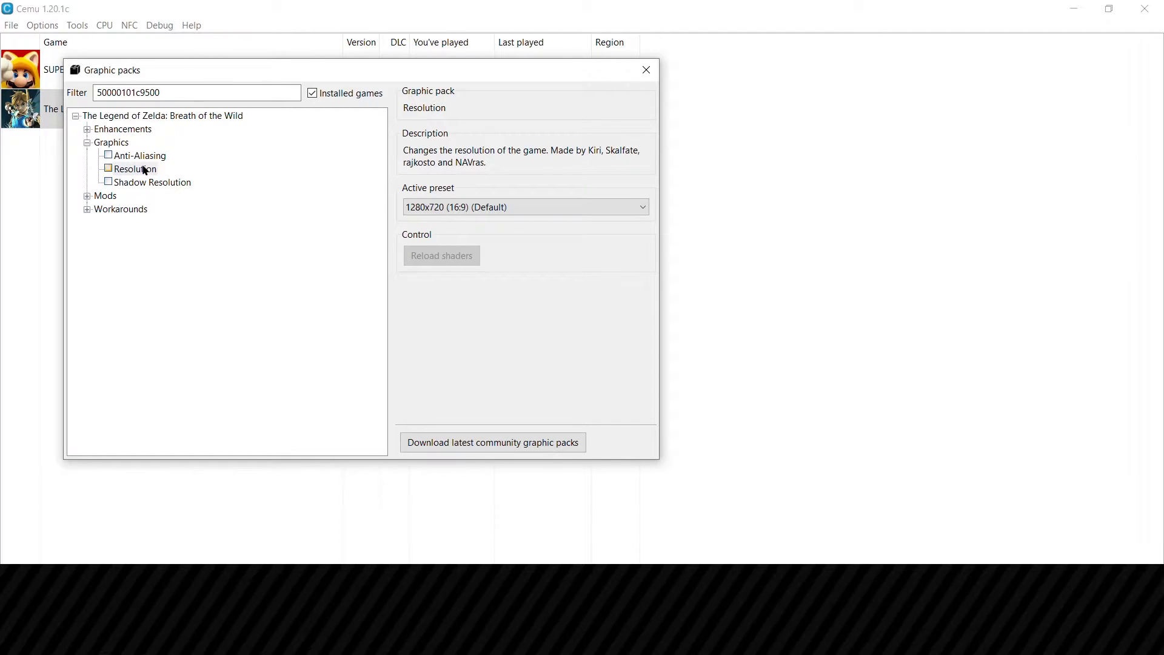
# Enable the Dynamic Gamespeed pack in the FPS++ mods with the 32 Frames Averaged preset
pyautogui.click(87, 197)
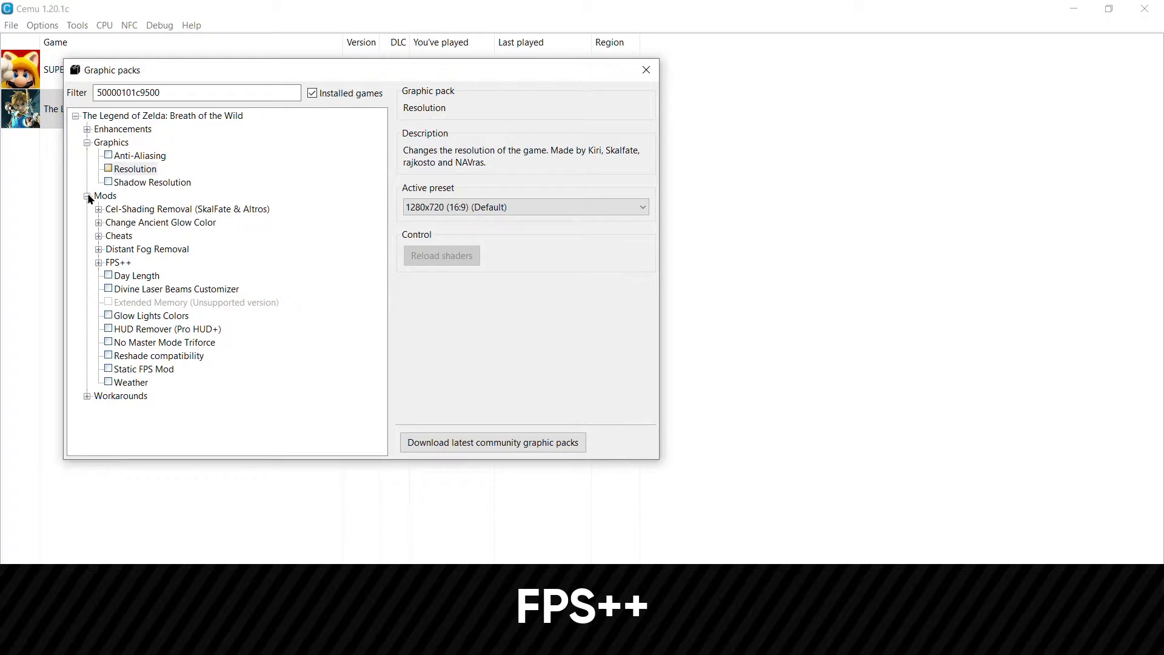
pyautogui.click(119, 268)
pyautogui.click(98, 263)
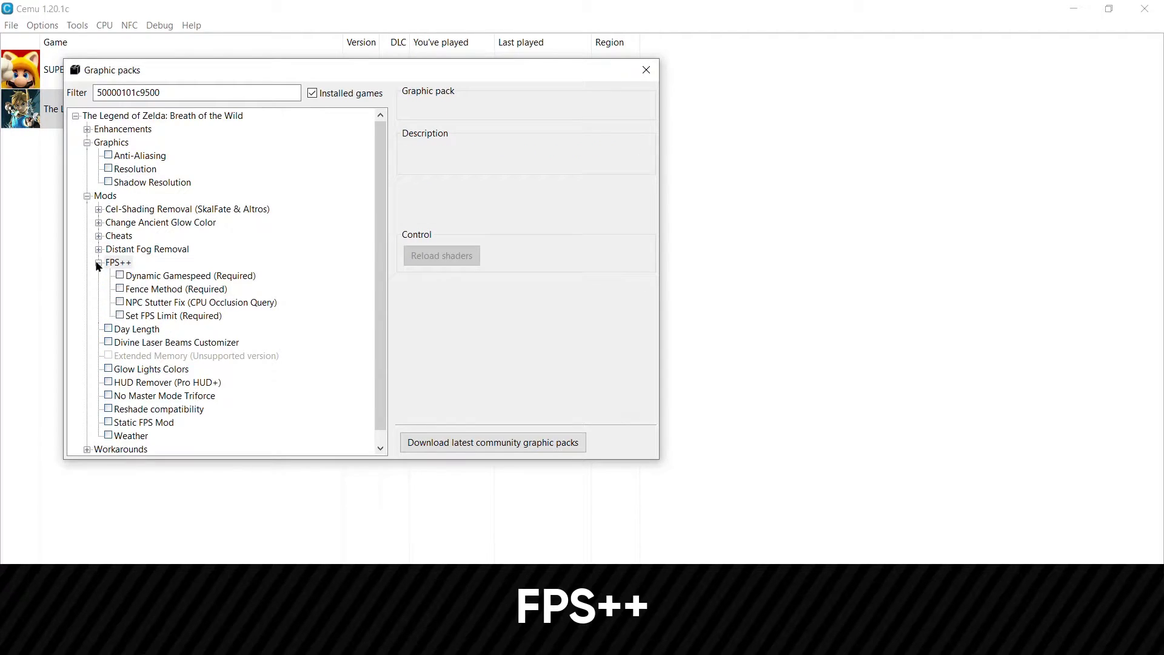
pyautogui.click(120, 276)
pyautogui.click(120, 276)
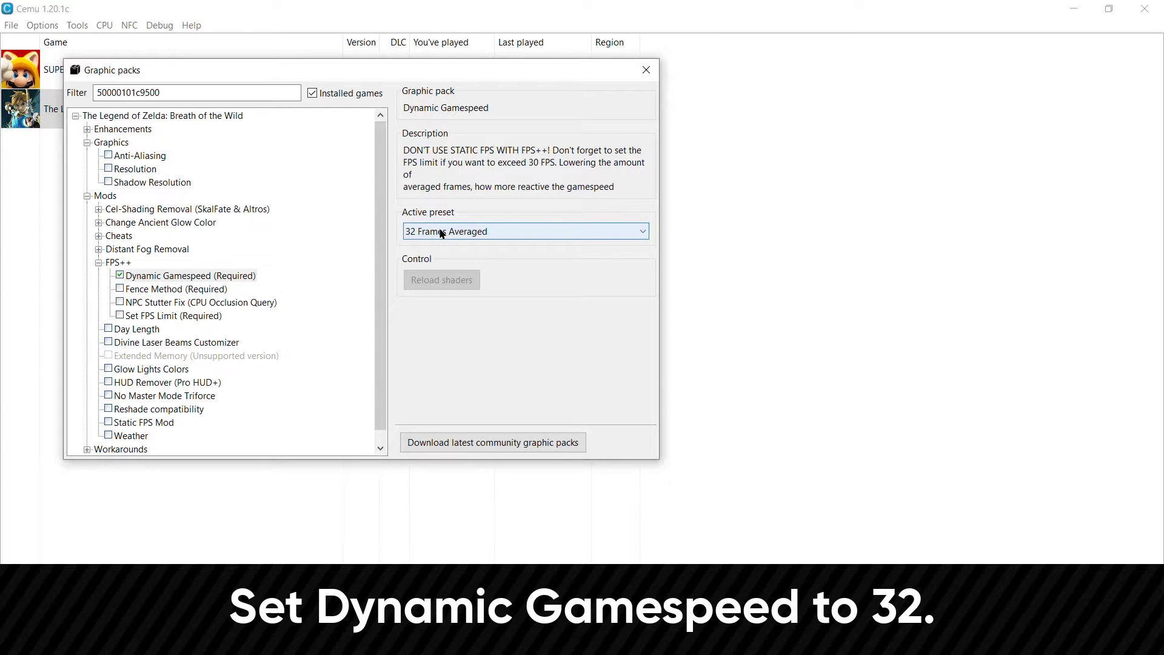
# Enable the FPS++ Fence Method pack with the Fence Skip preset, and enable NPC Stutter Fix (CPU Occlusion Query)
pyautogui.click(120, 289)
pyautogui.click(456, 220)
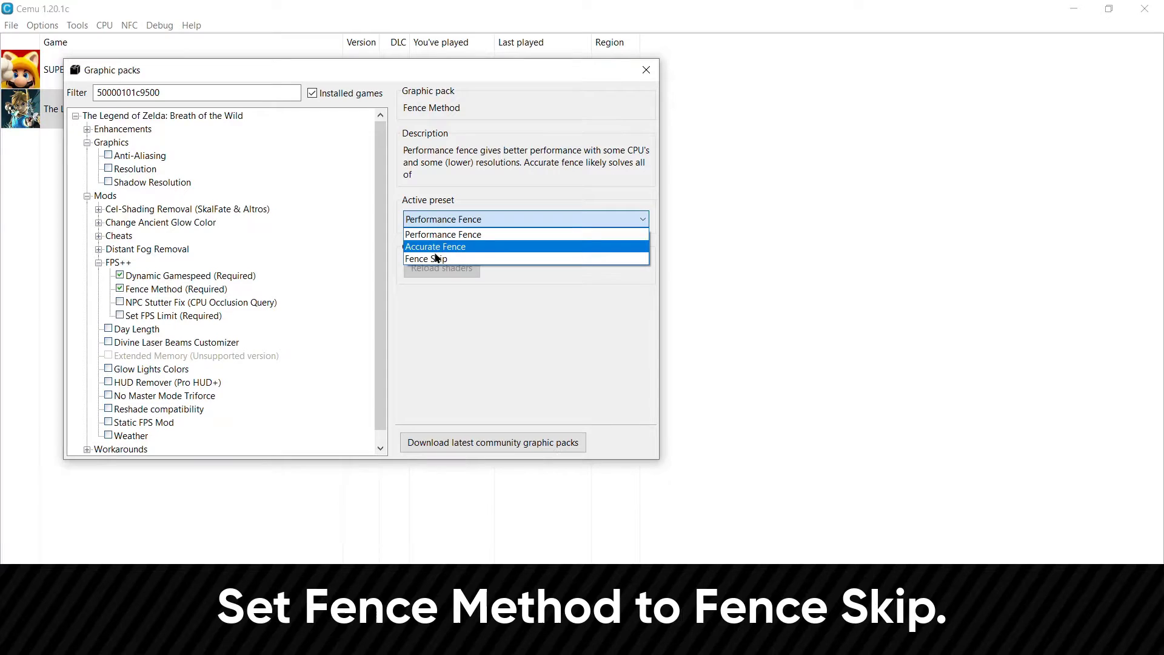
pyautogui.click(436, 259)
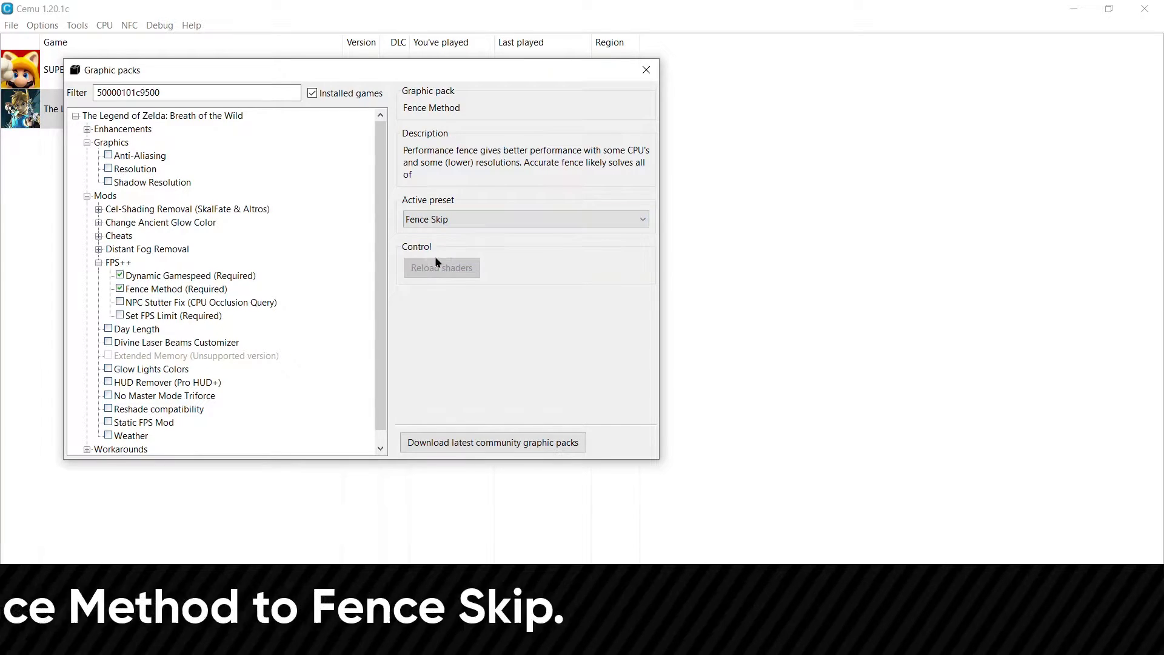
pyautogui.click(121, 303)
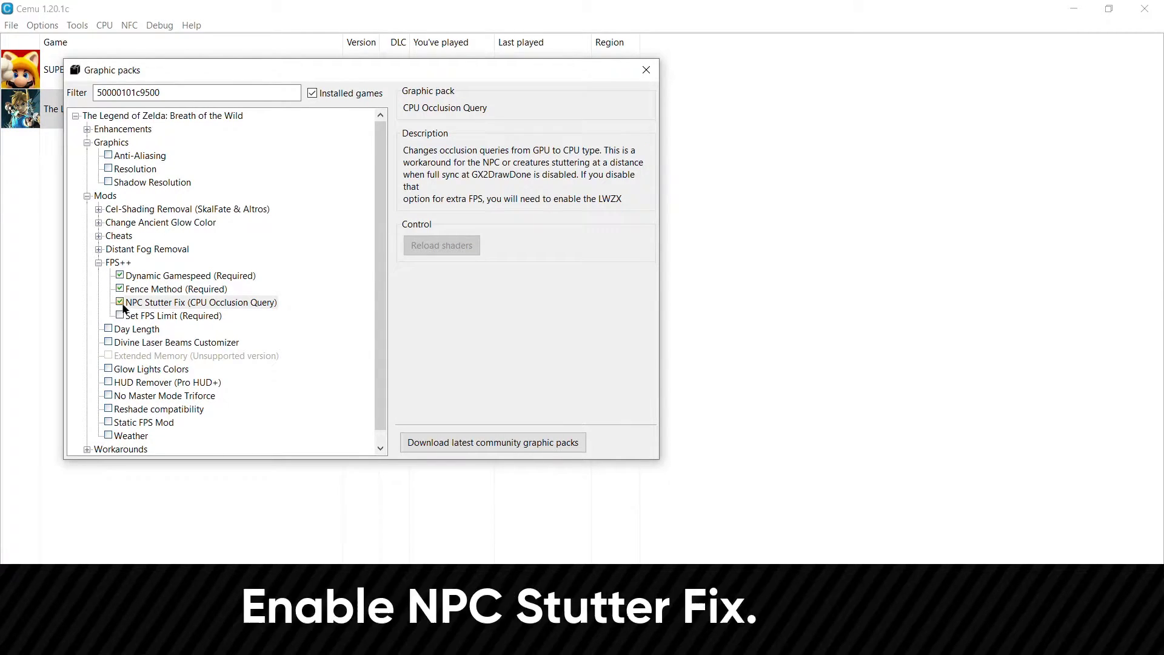
# Enable the Set FPS Limit pack in the FPS++ mods with the 30FPS preset
pyautogui.click(120, 315)
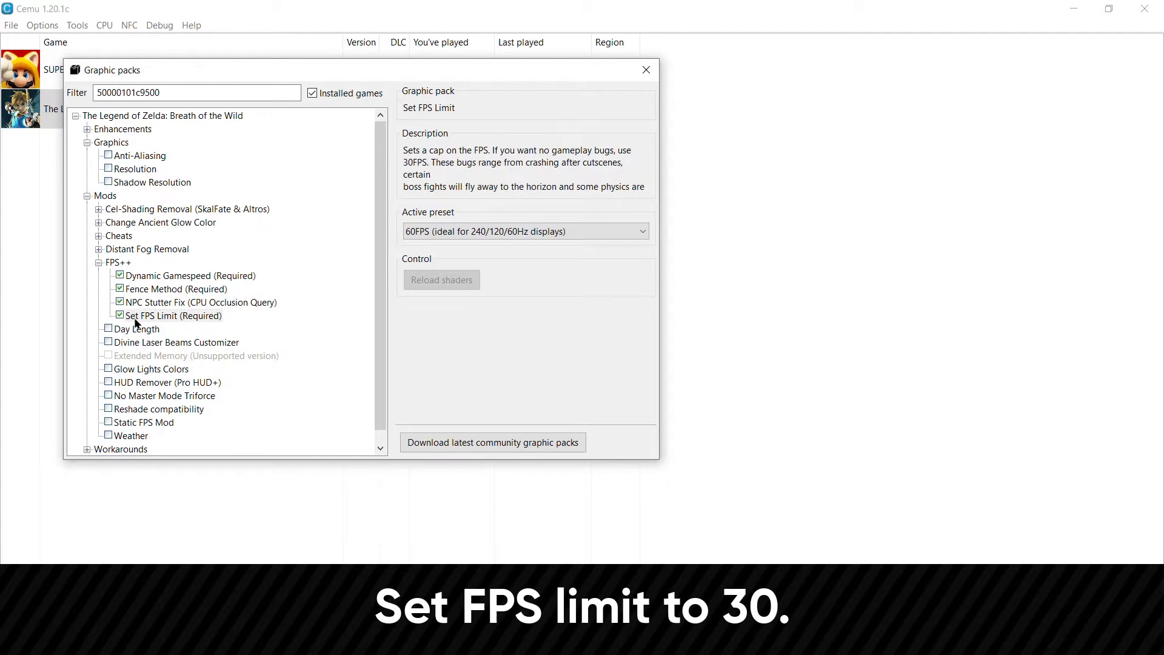
pyautogui.click(474, 233)
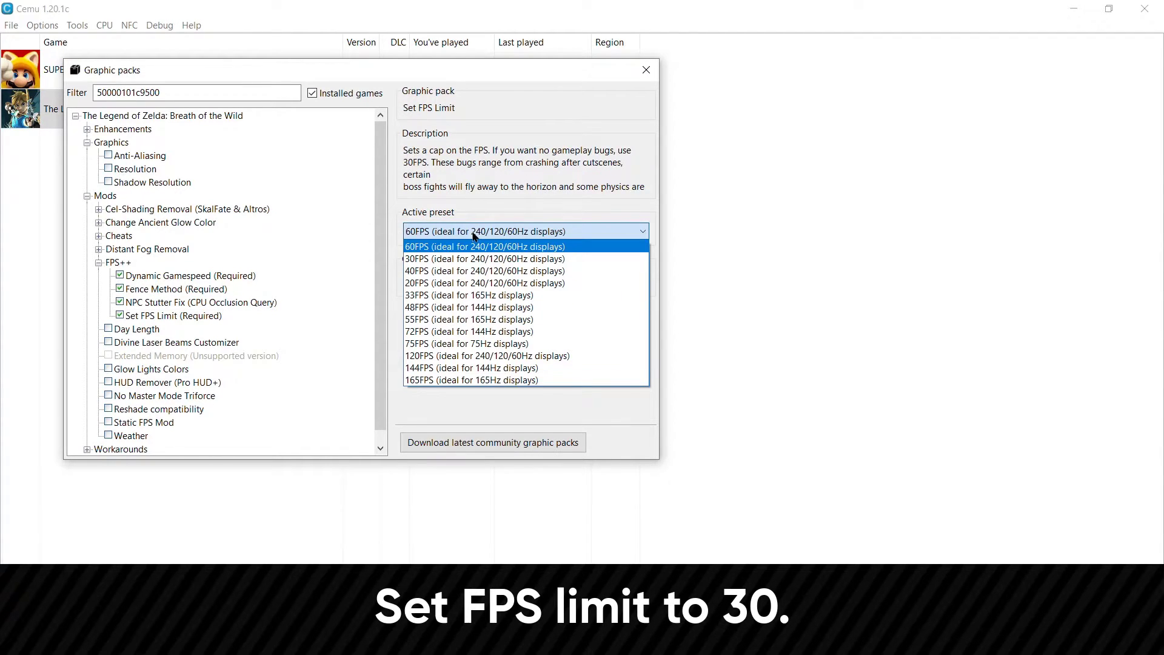
pyautogui.click(473, 257)
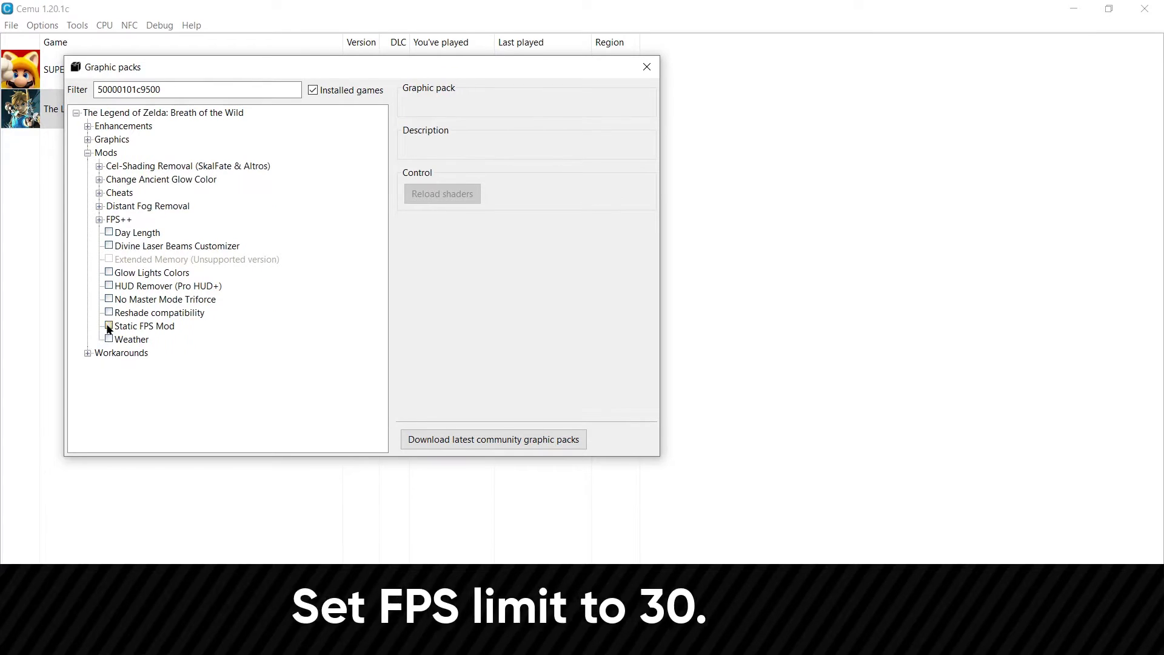
# Enable the Static FPS Mod pack with the Static 30FPS (most stable) preset
pyautogui.click(109, 326)
pyautogui.click(510, 241)
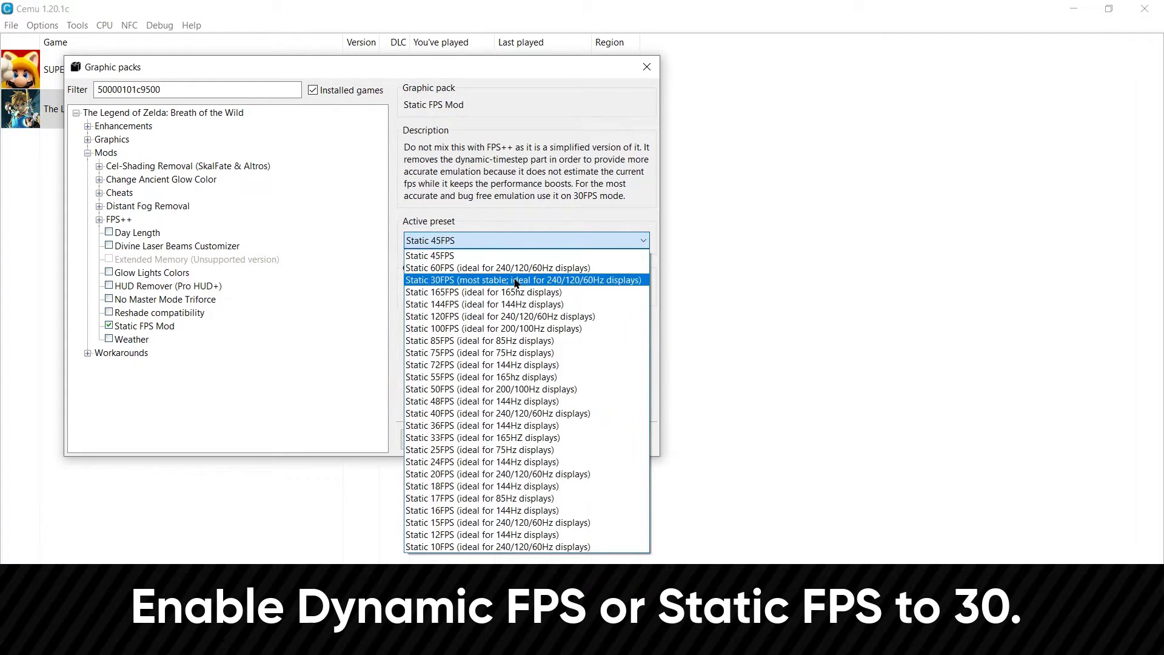
pyautogui.click(516, 281)
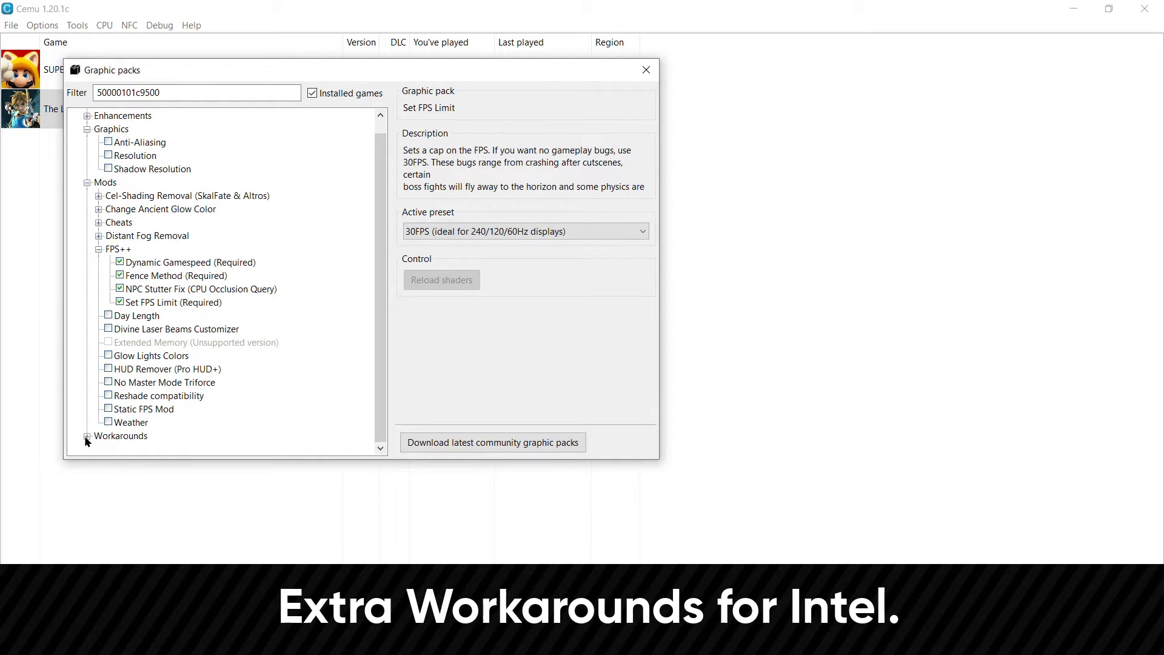
# Enable the Grass Swaying (Vulkan) and Intel GPU Shadows (Vulkan) workarounds, and close the graphic packs window
pyautogui.click(86, 437)
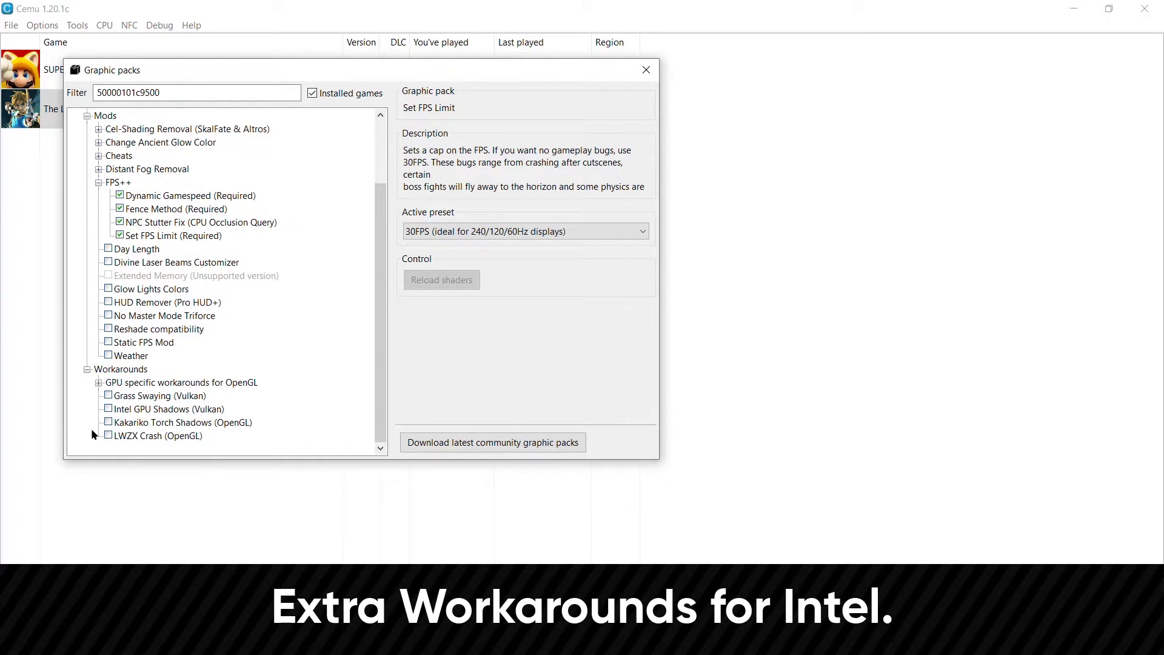
pyautogui.click(98, 383)
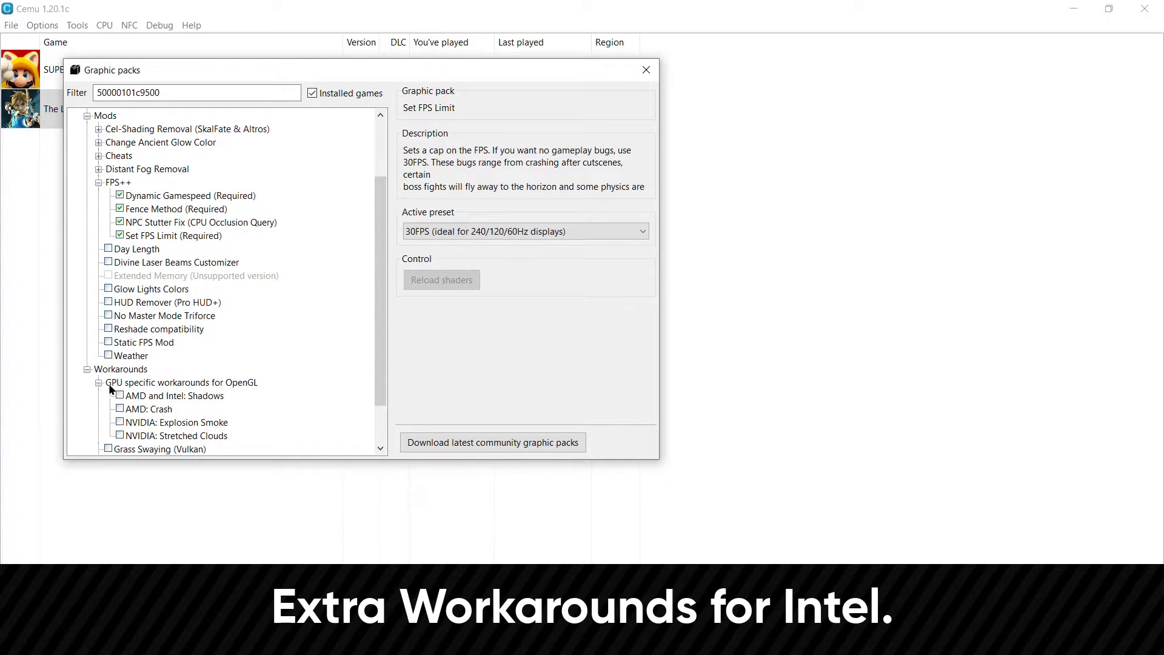
pyautogui.scroll(-2, 106, 384)
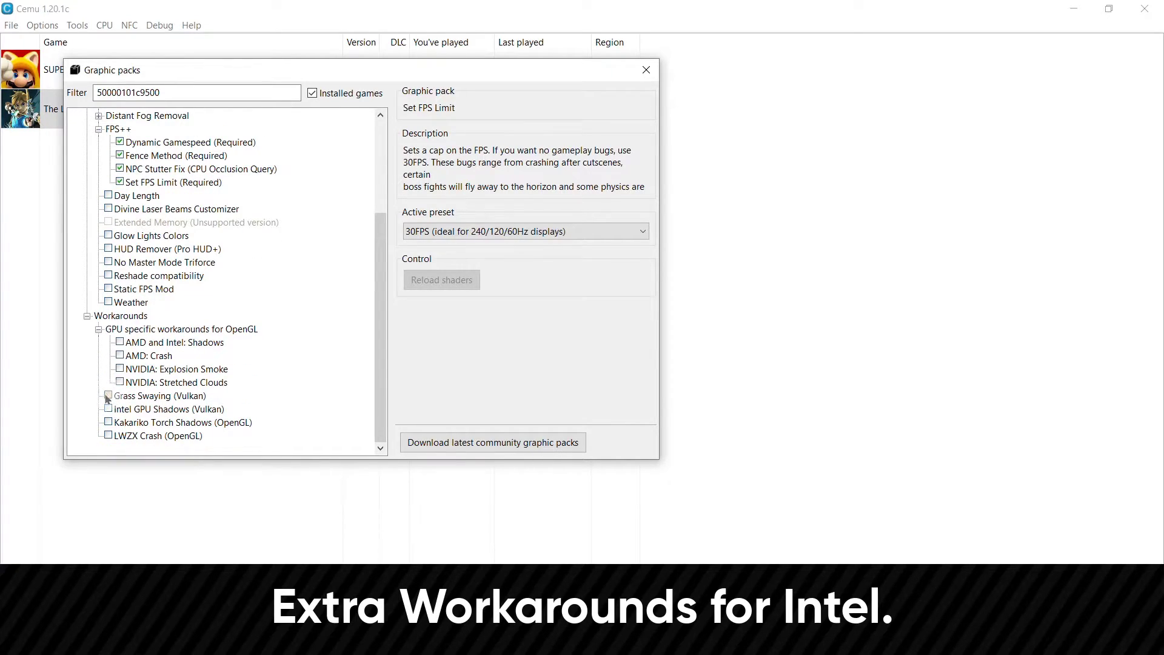
pyautogui.click(108, 396)
pyautogui.click(108, 410)
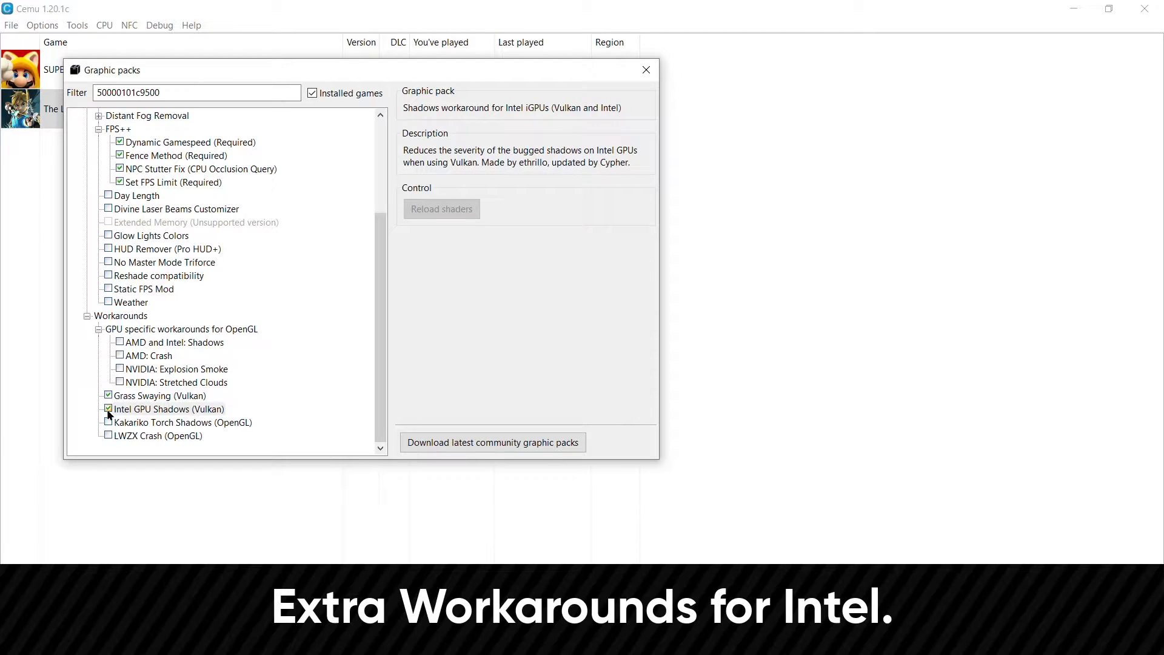
pyautogui.click(646, 70)
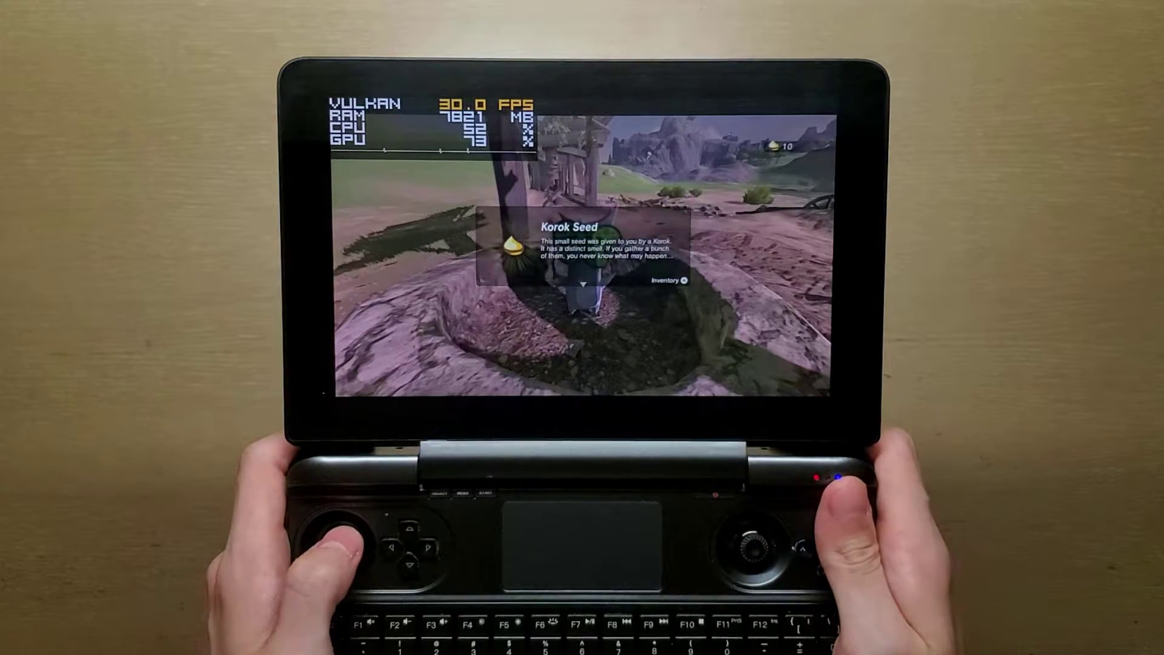
pyautogui.press('Return')
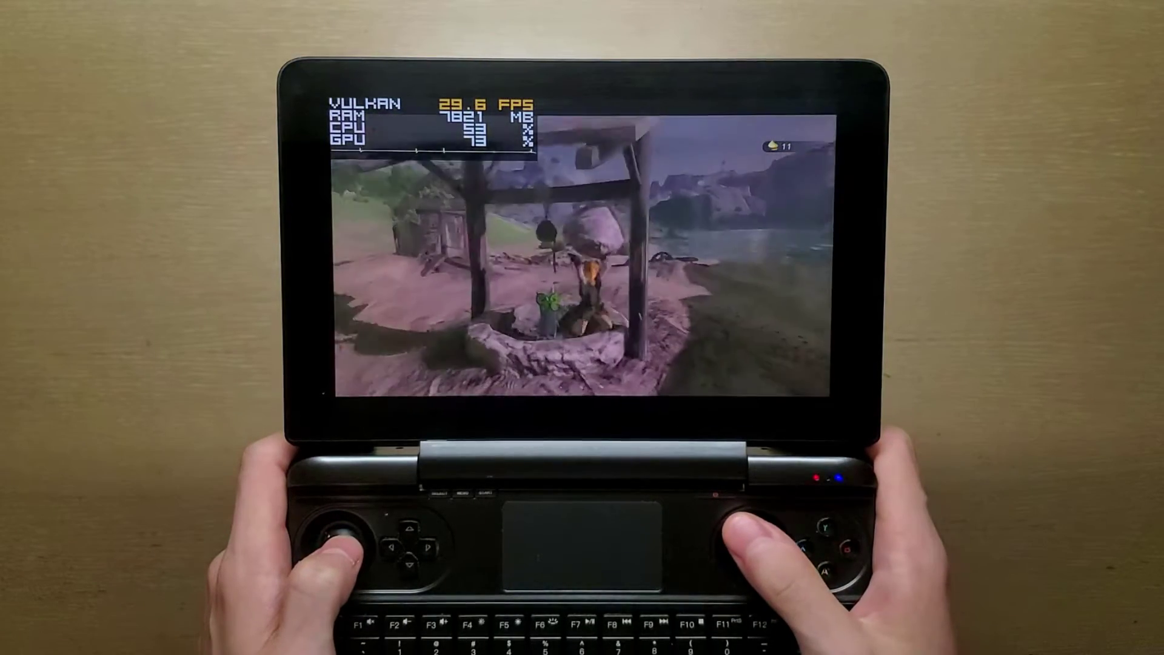
pyautogui.press('s')
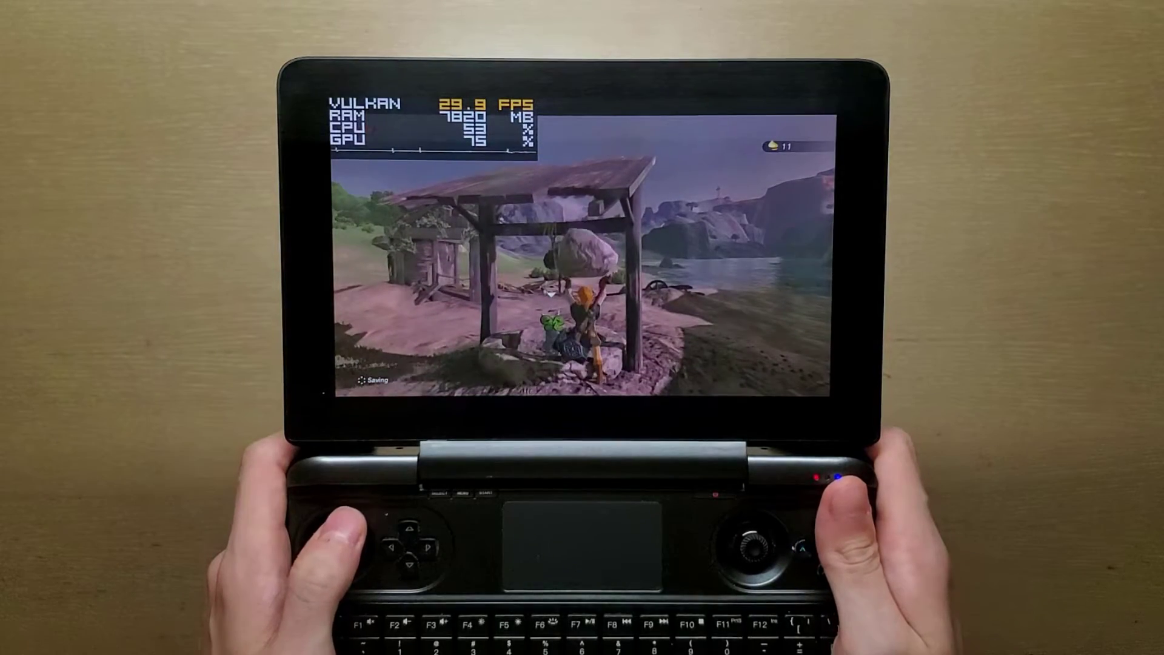
pyautogui.press('w')
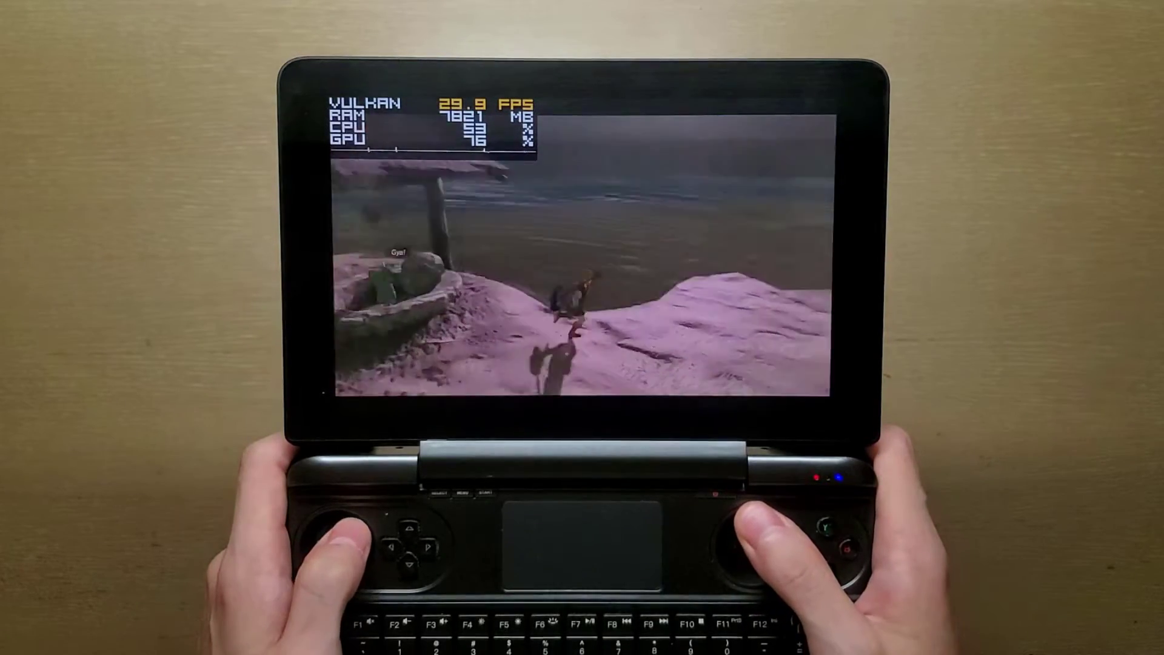
pyautogui.press('w')
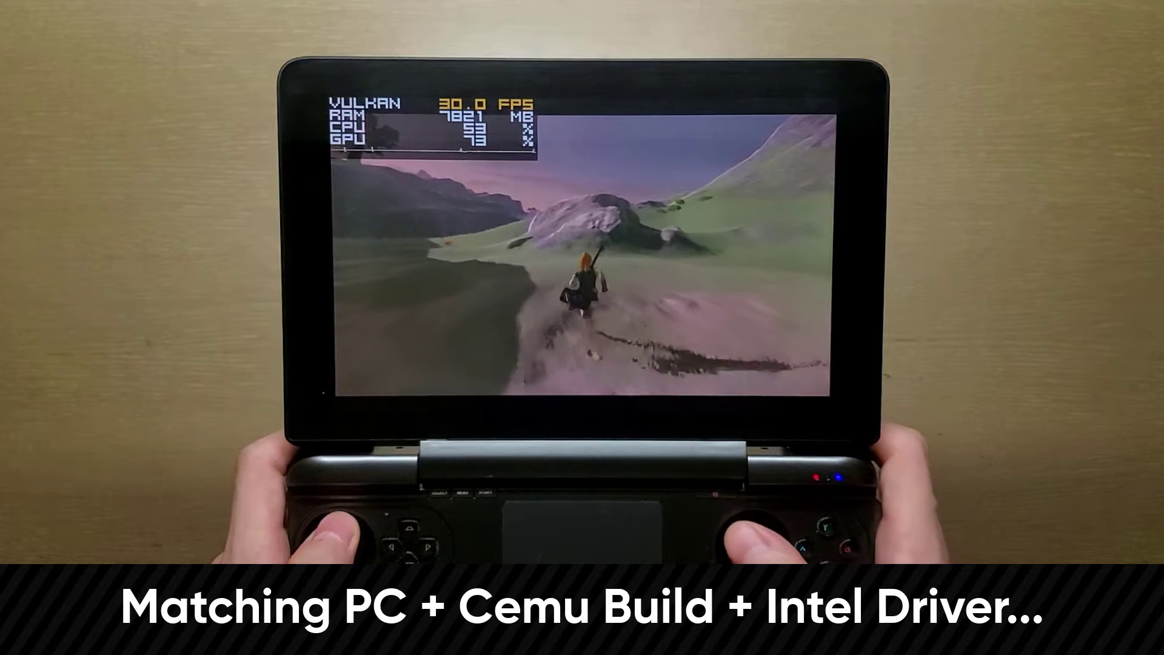
pyautogui.press('Right')
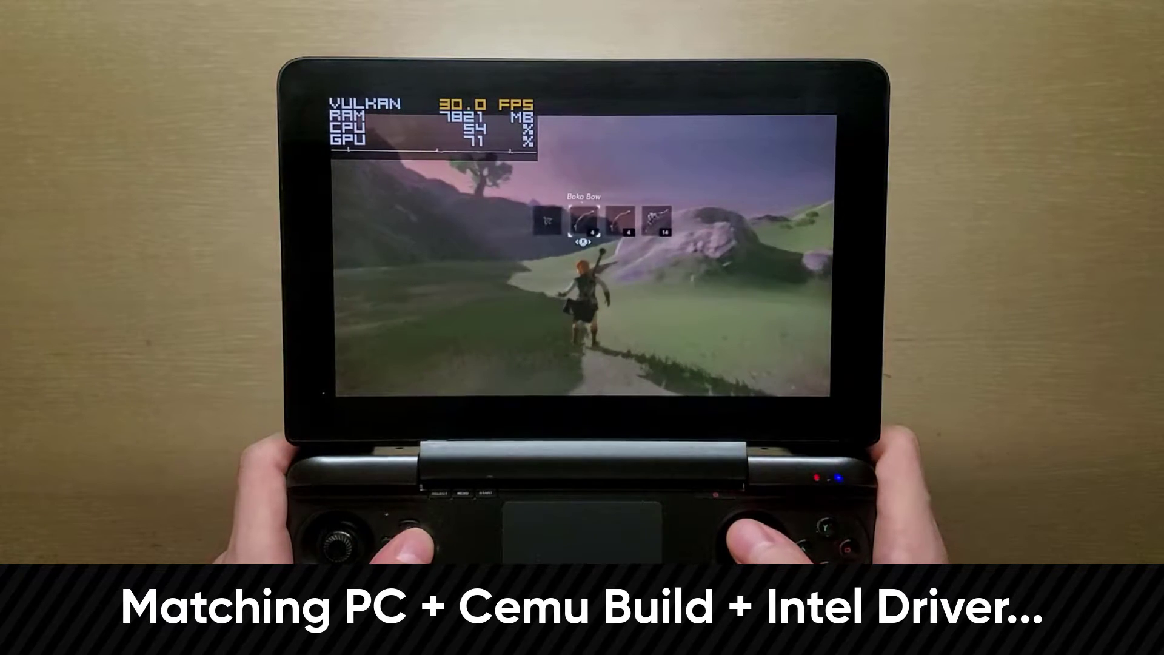
pyautogui.press('w')
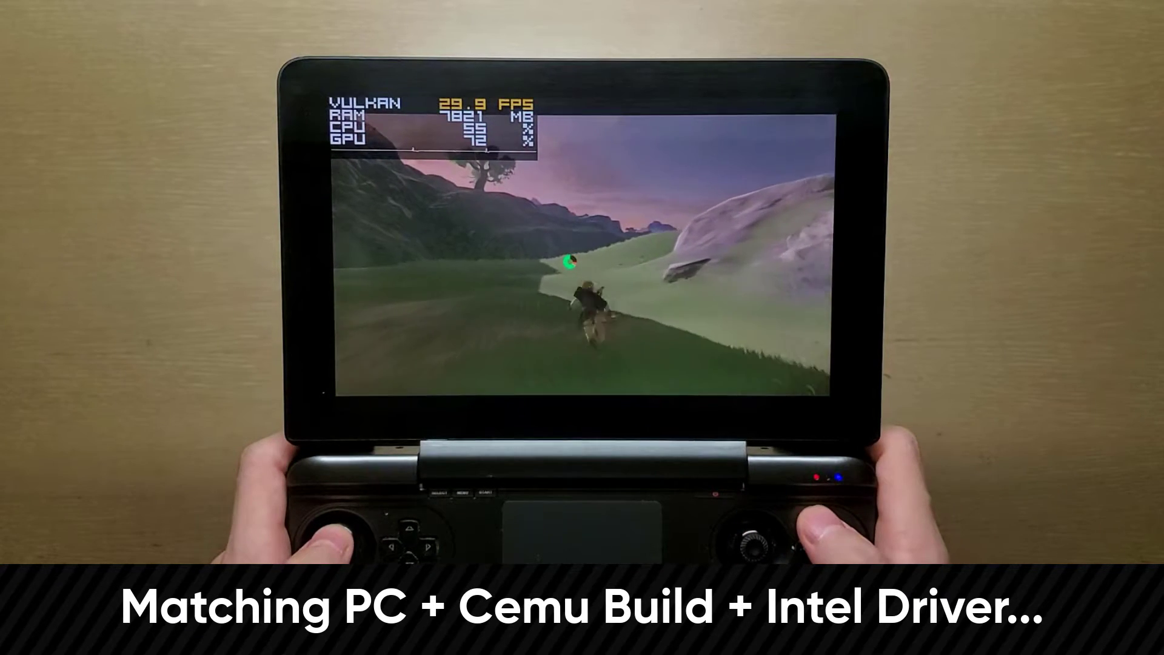
pyautogui.press('w')
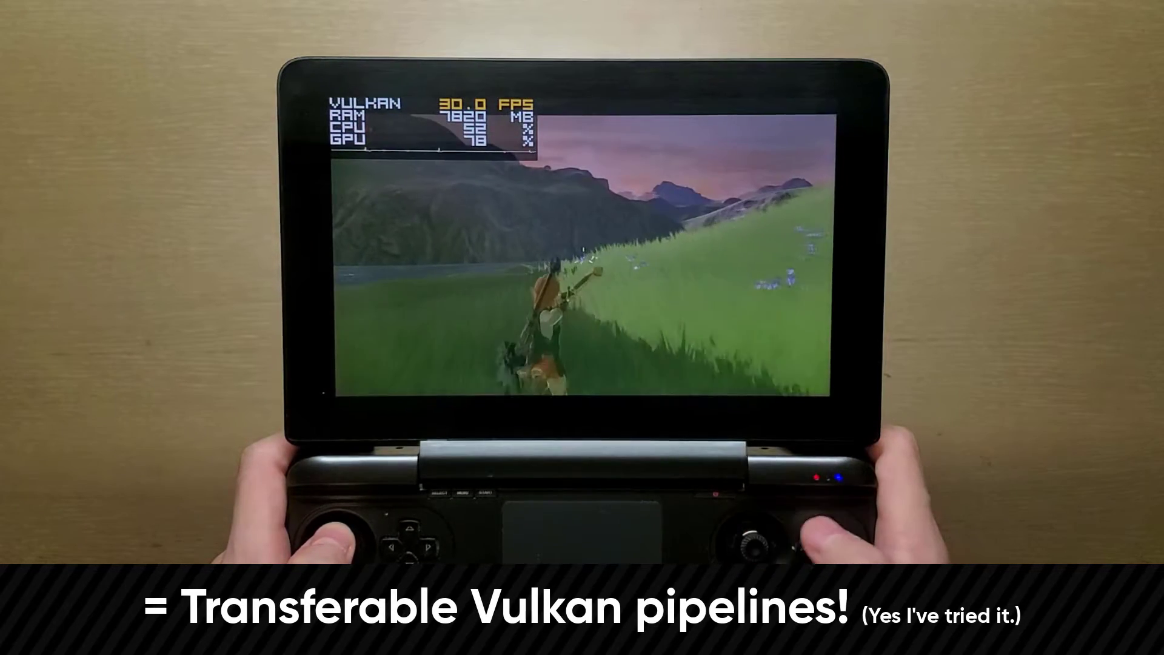
pyautogui.press('w')
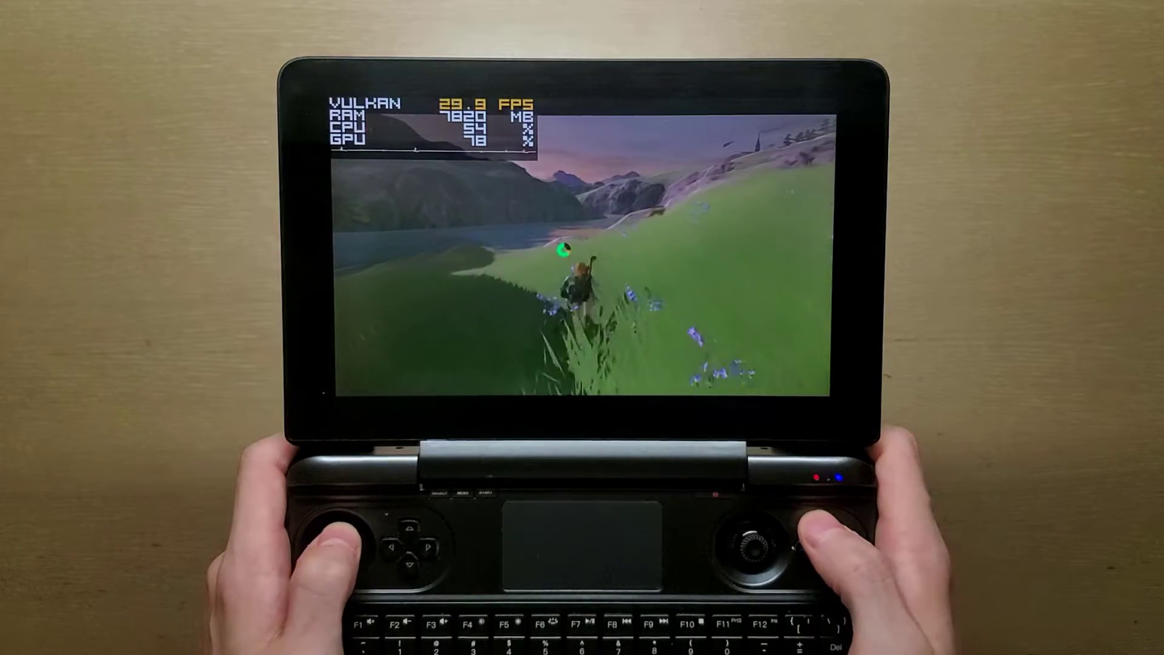
pyautogui.press('w')
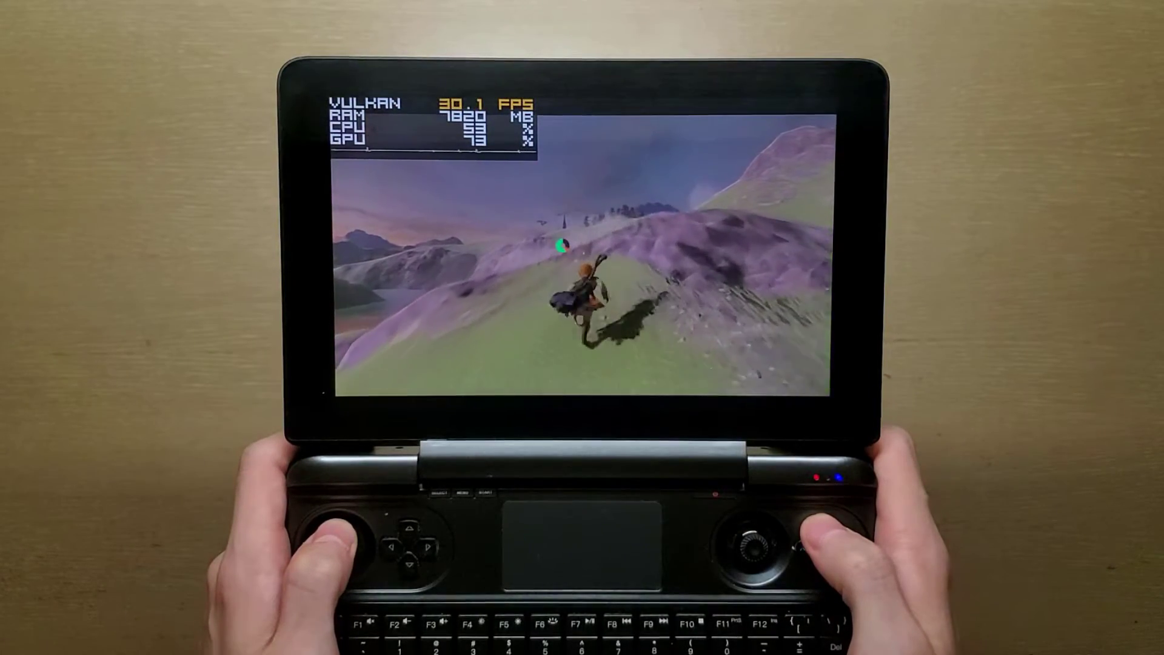
pyautogui.press('w')
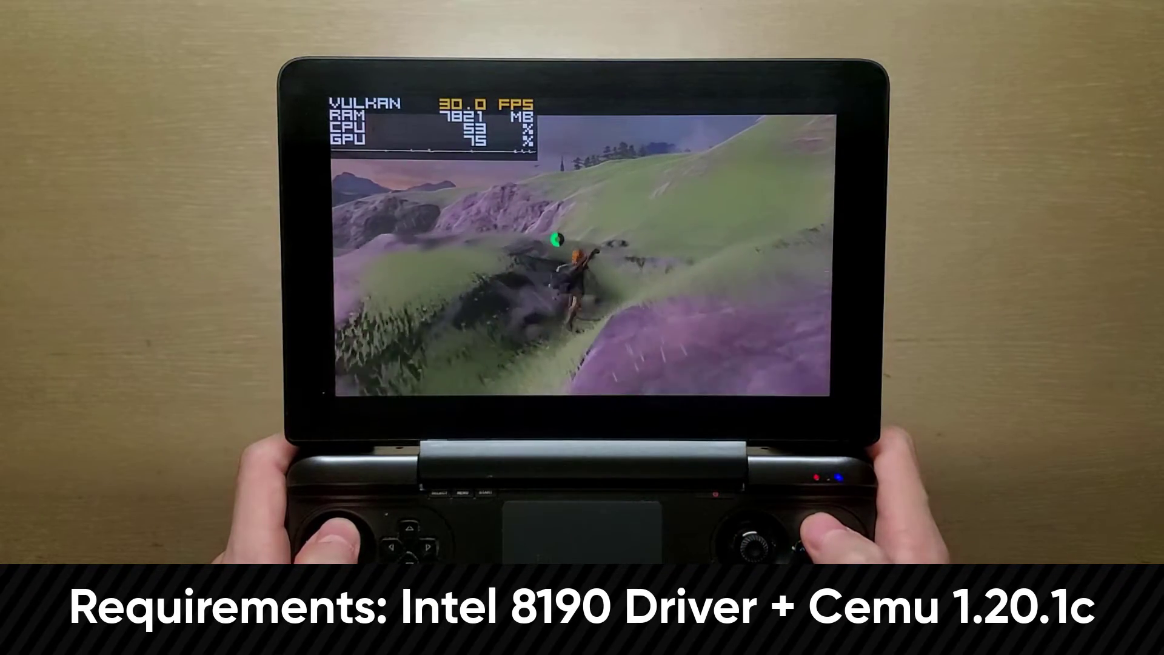
pyautogui.press('w')
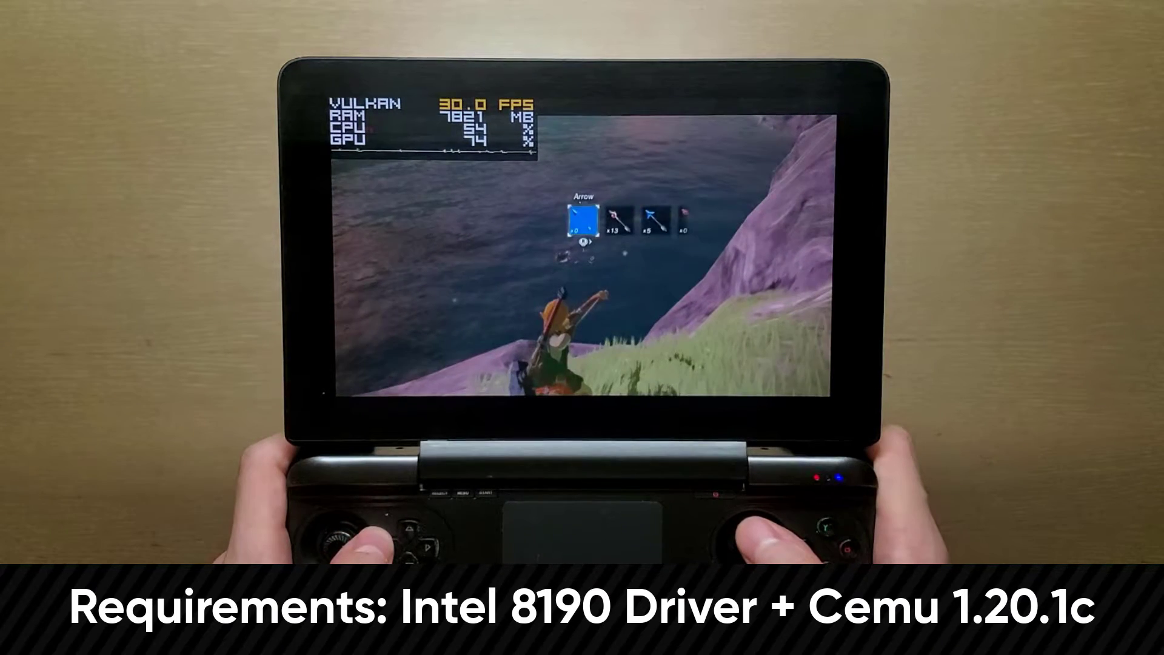
pyautogui.press('Right')
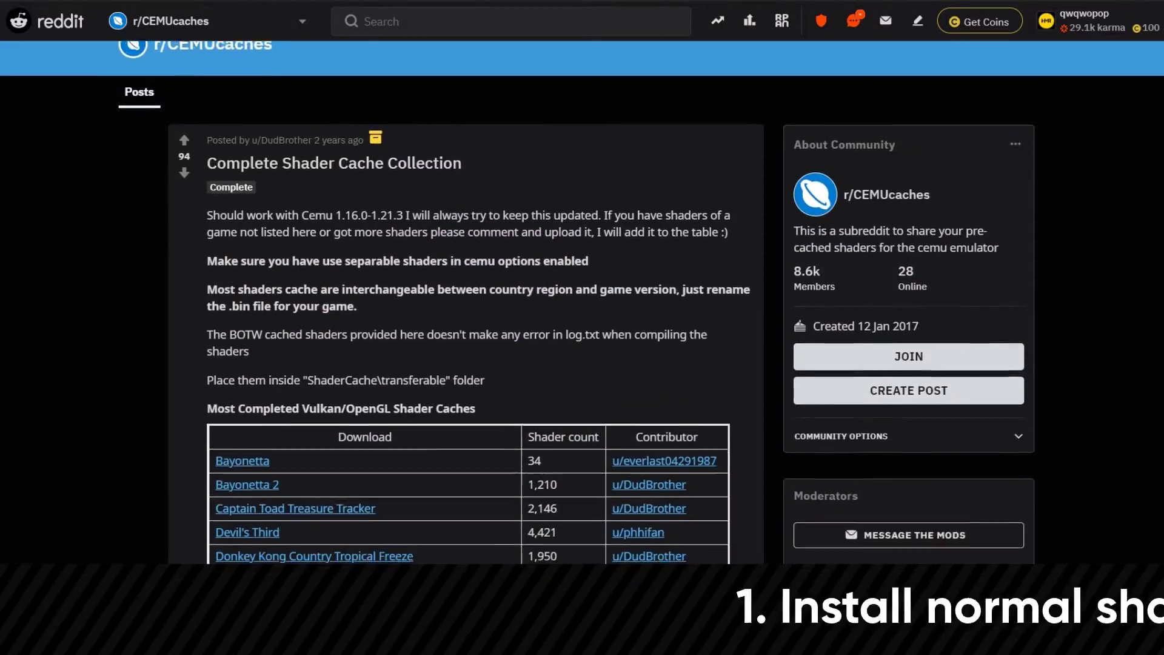
# Find the Breath of the Wild +DLC entry in Reddit's Complete Shader Cache Collection post
pyautogui.scroll(-5, 467, 303)
pyautogui.scroll(-7, 118, 242)
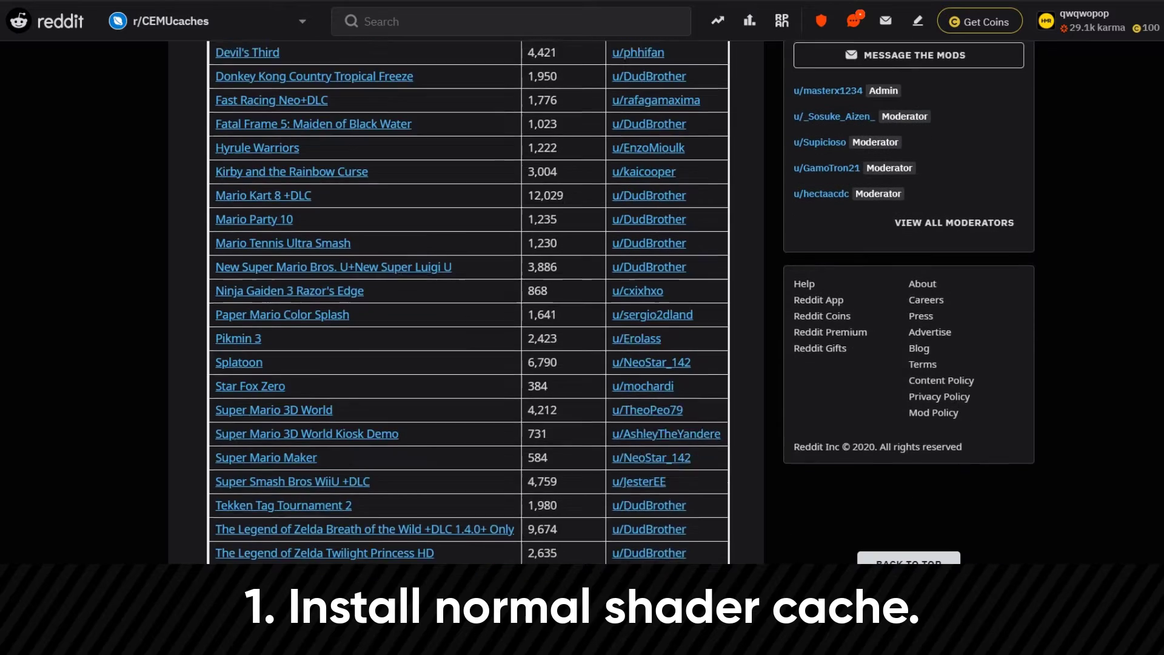
pyautogui.moveTo(211, 307); pyautogui.dragTo(519, 306)
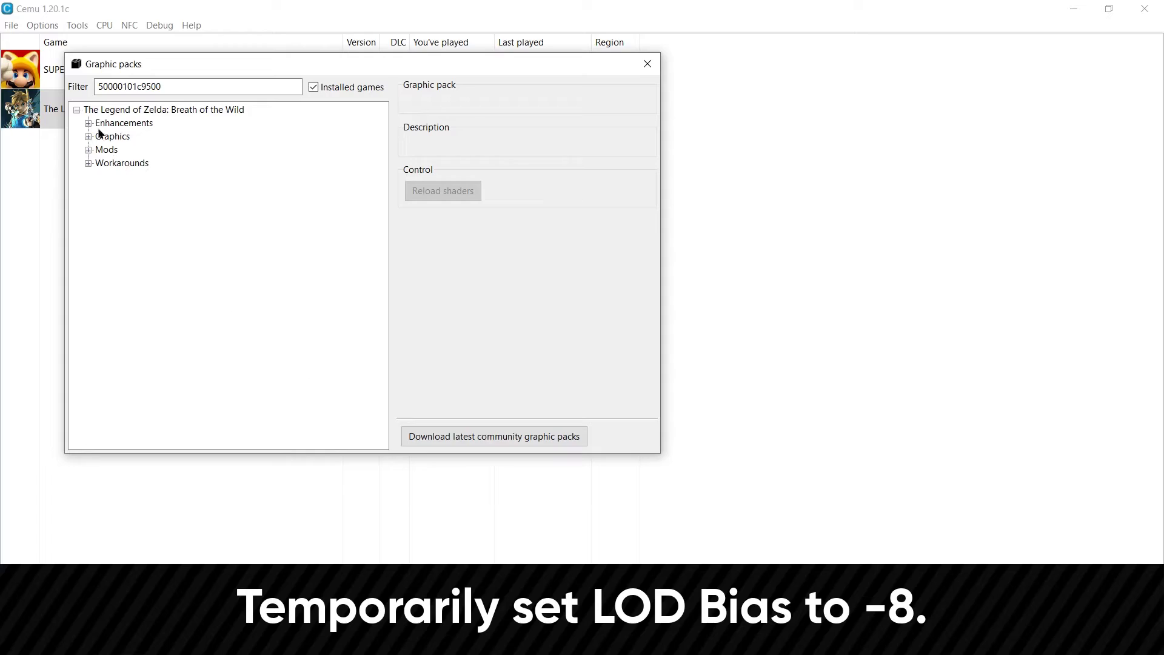
# Enable the LOD Bias enhancement in Cemu's Breath of the Wild graphic packs with the Extremely high texture detail (-8) preset
pyautogui.click(88, 124)
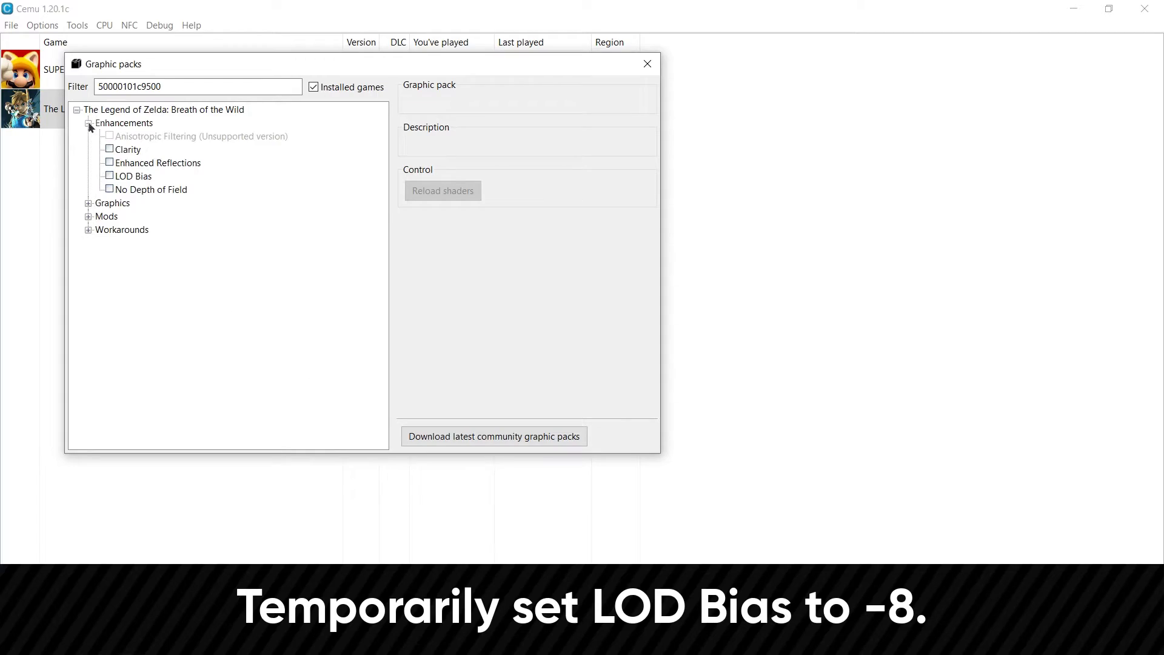
pyautogui.click(126, 177)
pyautogui.click(527, 238)
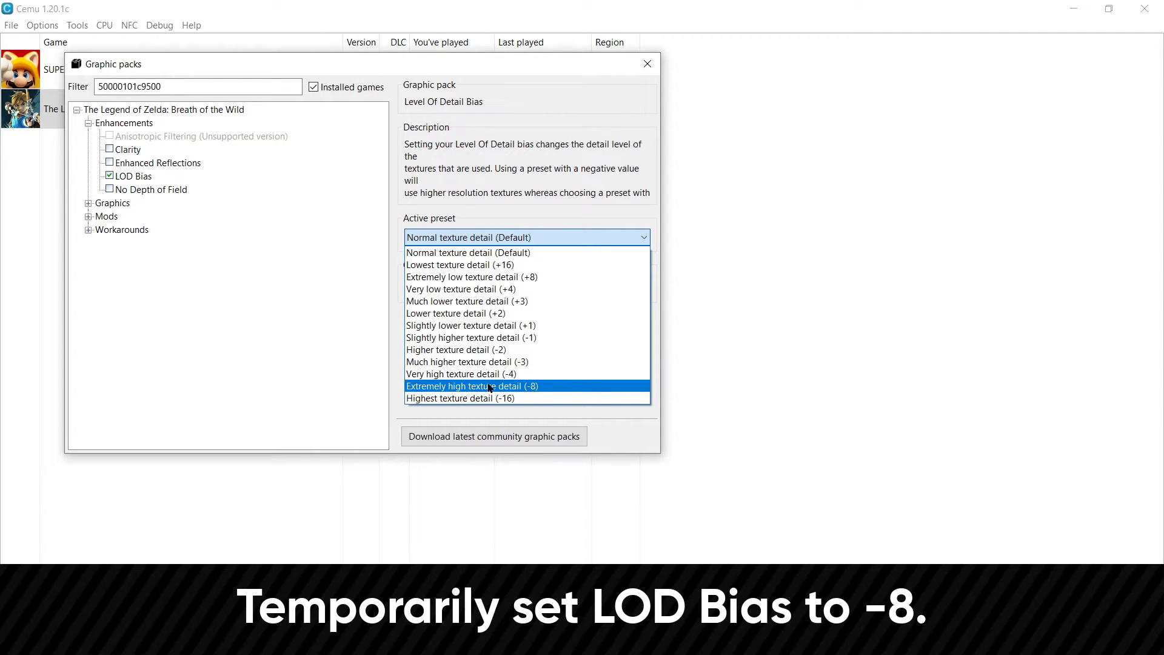
pyautogui.click(490, 387)
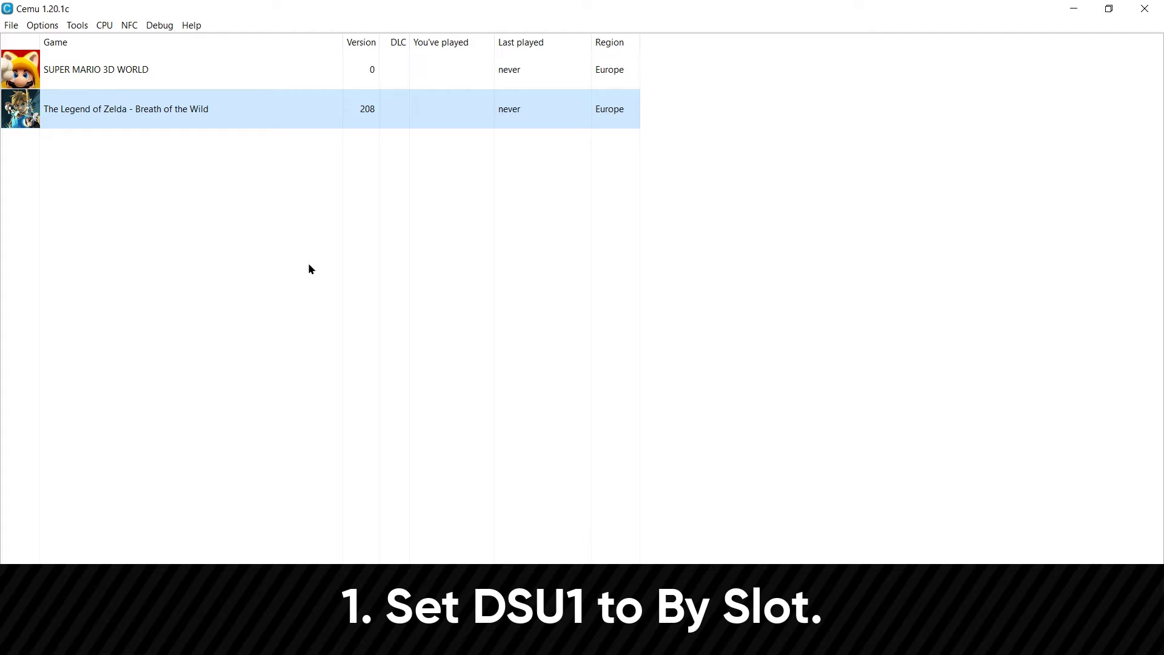
# Set the GamePad motion source to DSU1 by slot
pyautogui.click(43, 25)
pyautogui.moveTo(209, 140)
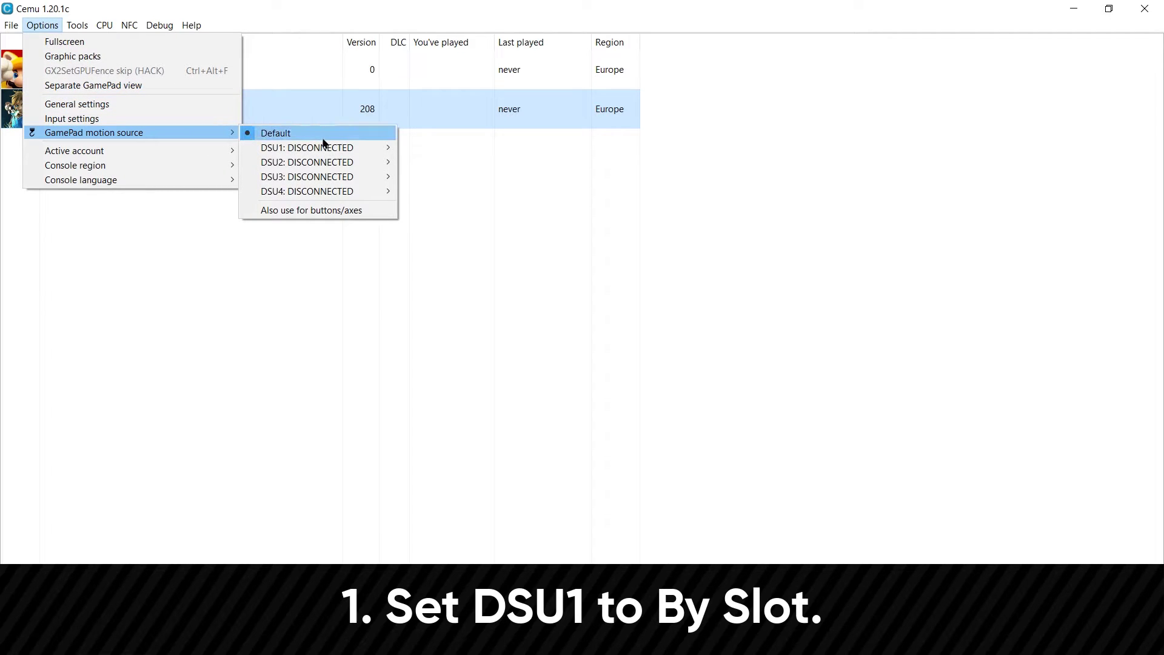
pyautogui.moveTo(368, 153)
pyautogui.click(412, 152)
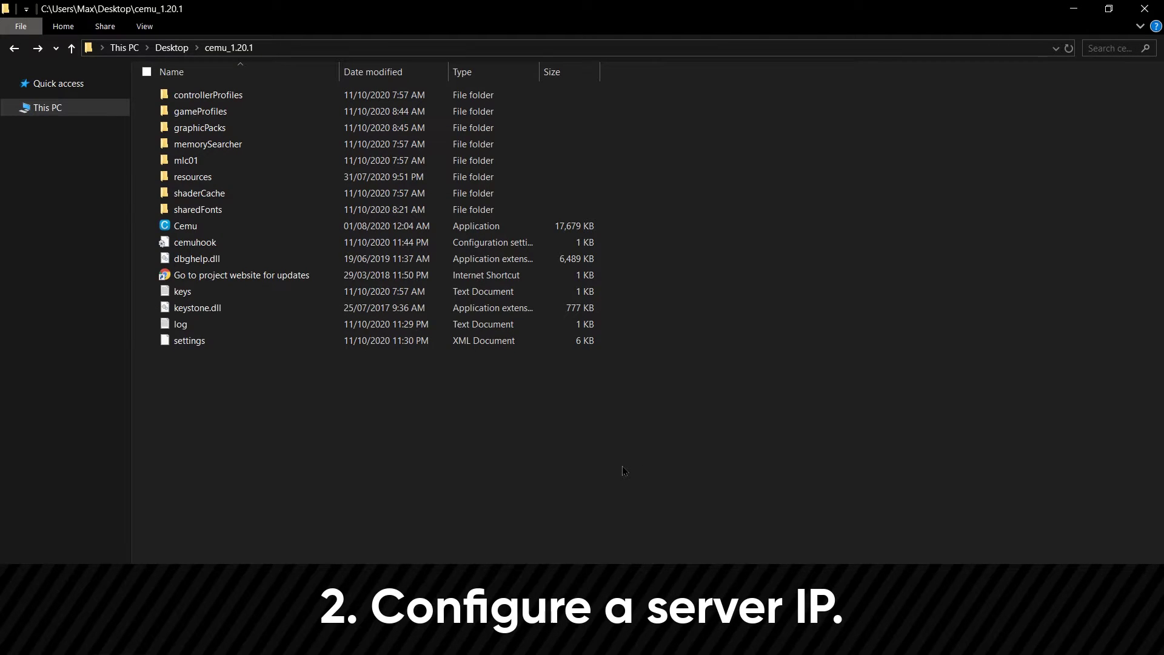
# Set ServerIP to 192.168.3.109 in the Input section of the cemuhook file in the cemu_1.20.1 folder, then save and close it
pyautogui.doubleClick(321, 242)
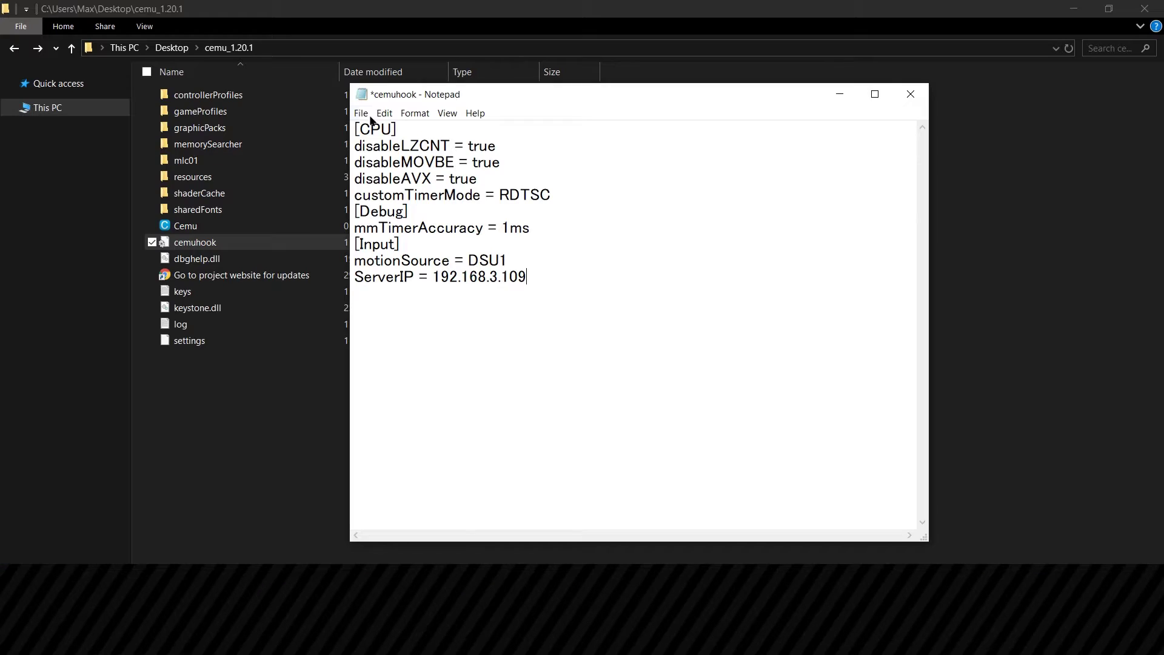
pyautogui.click(361, 113)
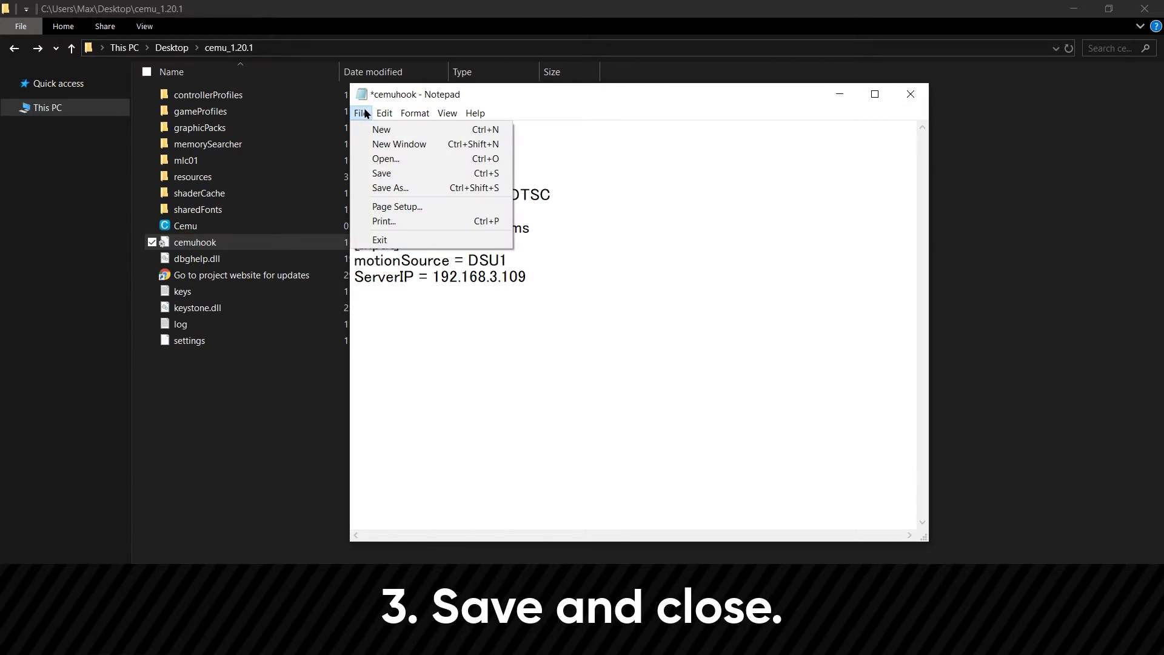
pyautogui.click(391, 174)
pyautogui.click(911, 96)
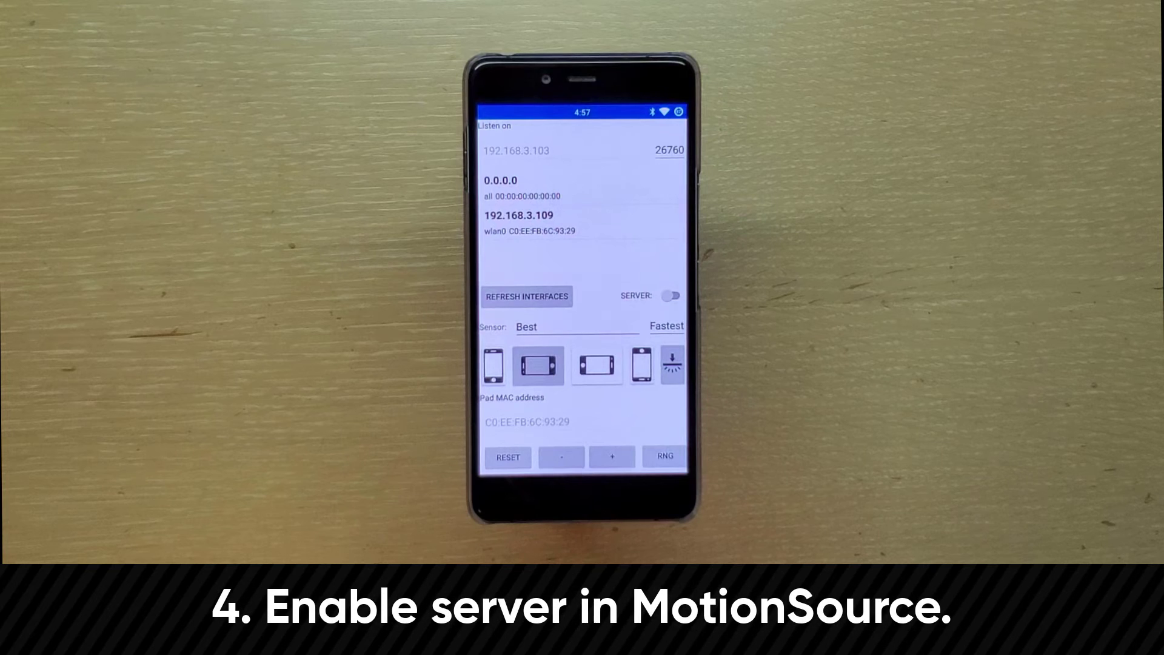
# Select the 192.168.3.109 interface in MotionSource on the phone and enable its server
pyautogui.click(598, 225)
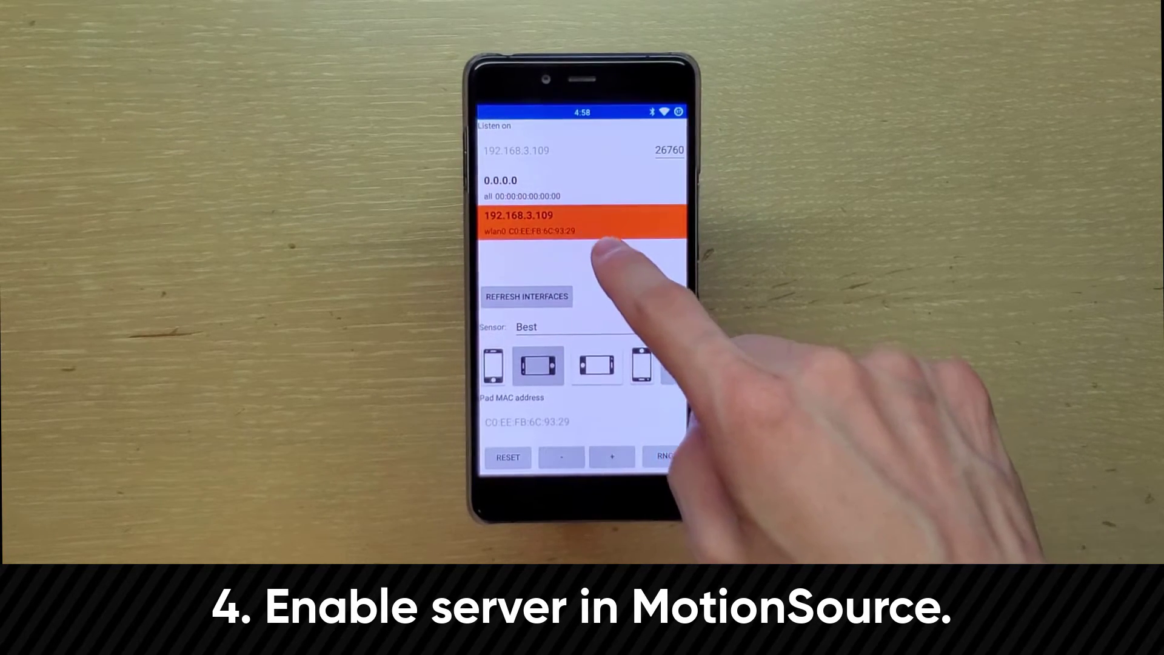
pyautogui.click(673, 295)
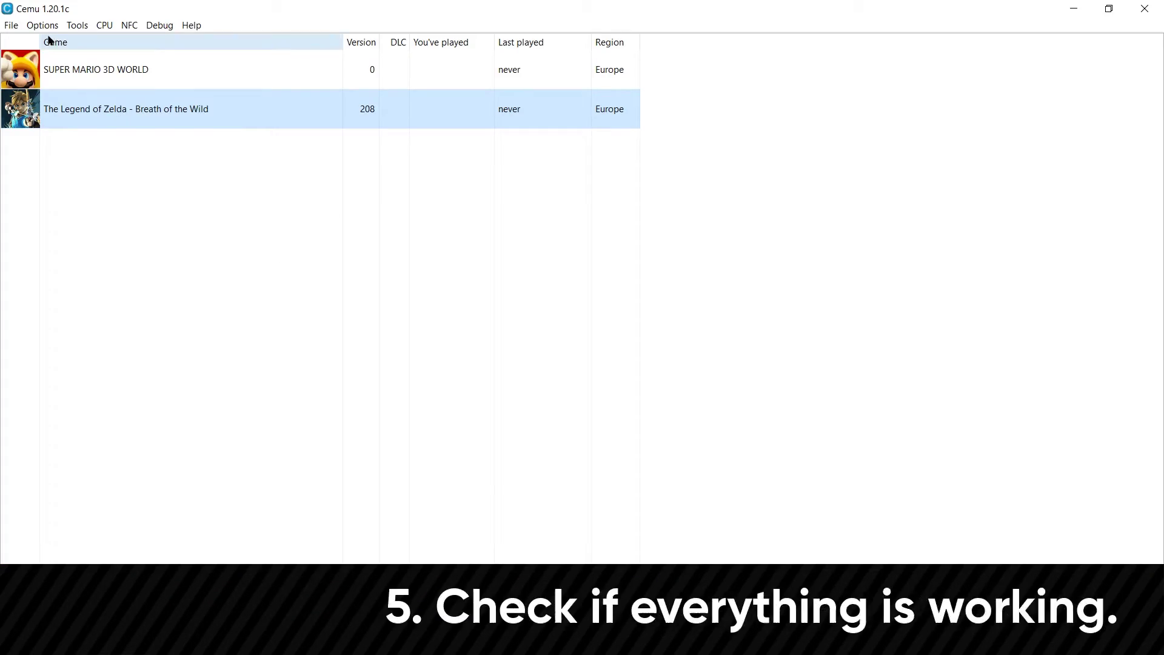
# Check the connection and slot assignment of DSU1 among Cemu's GamePad motion sources
pyautogui.click(42, 25)
pyautogui.moveTo(139, 132)
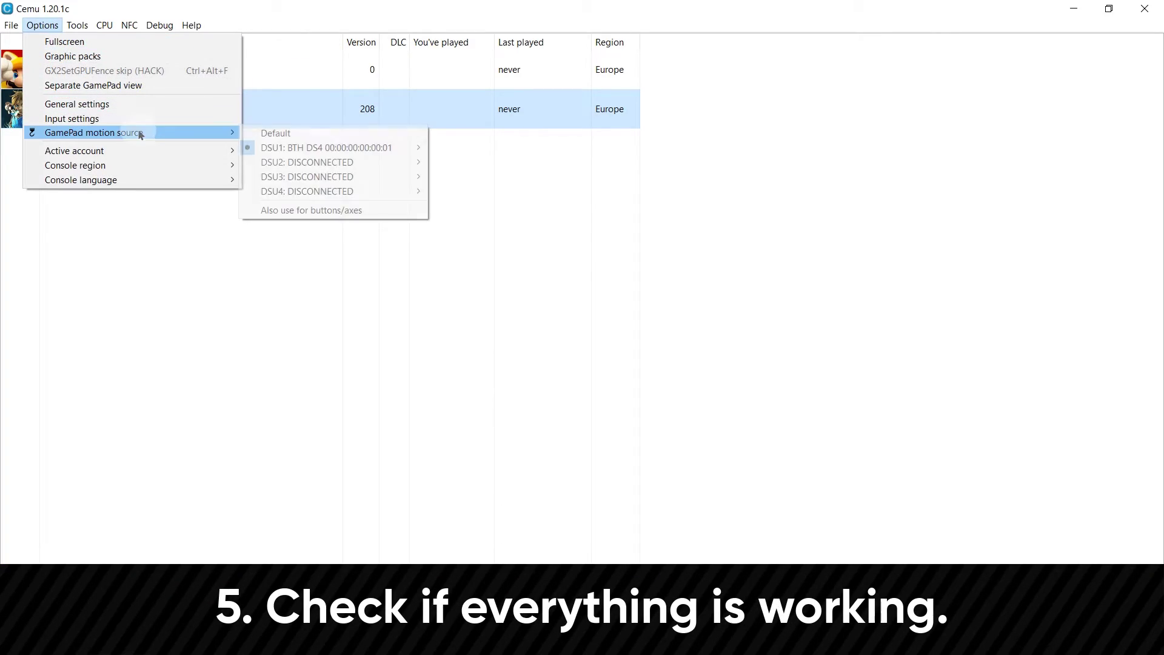
pyautogui.moveTo(330, 148)
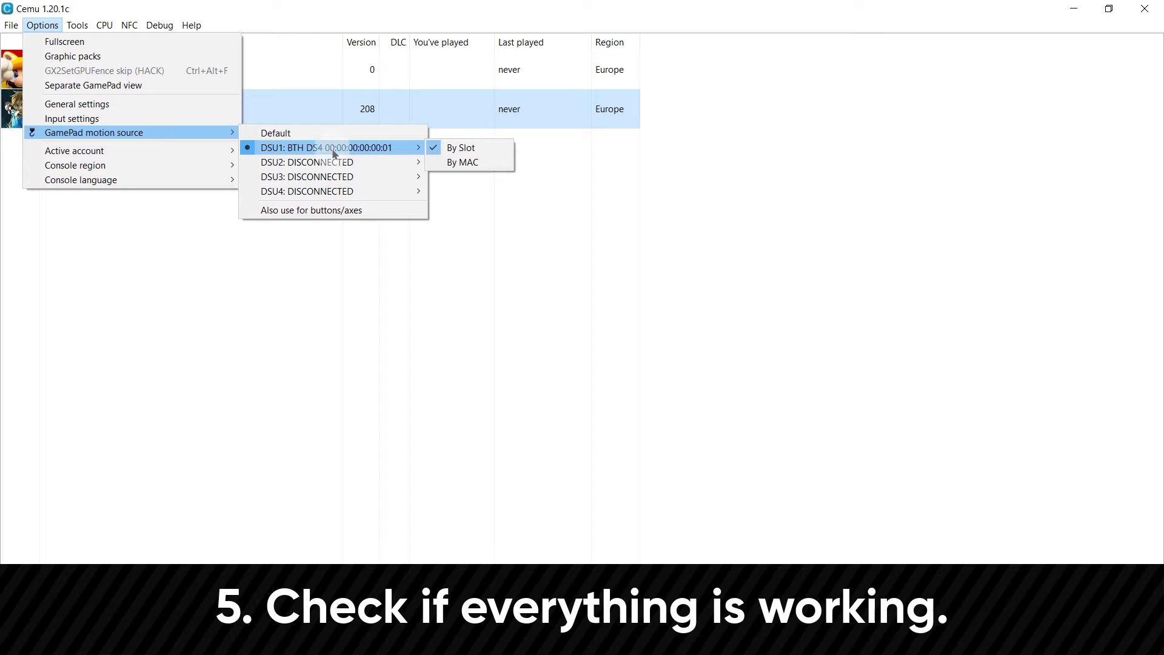